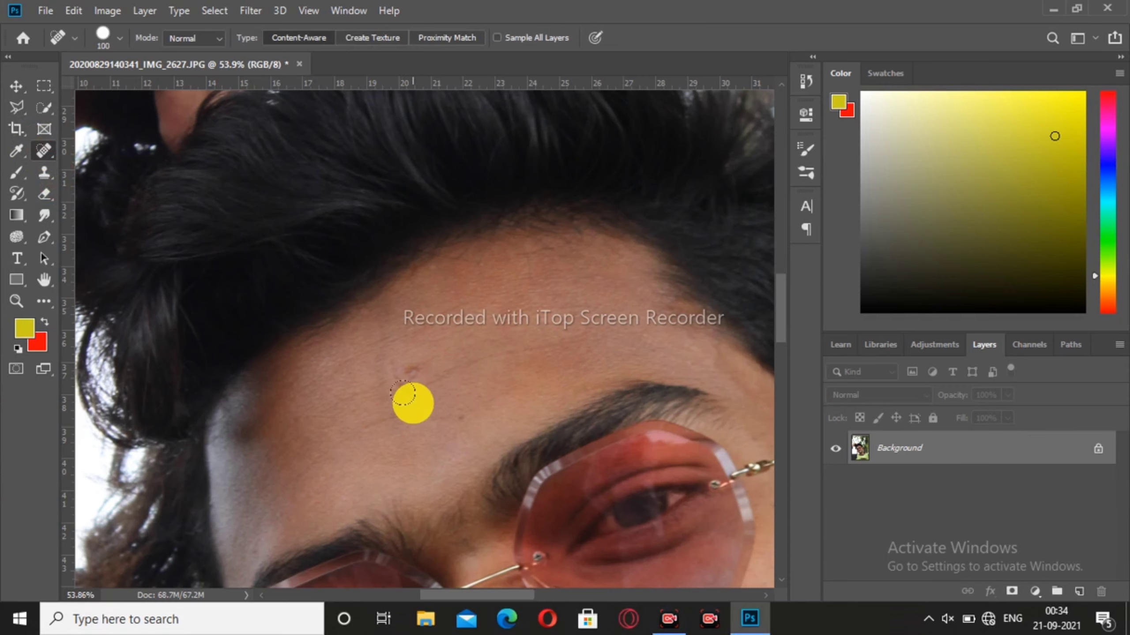
Heal the forehead blemish and, with the healing brush reduced to 64 px, the dark spot on the chin.
click(410, 379)
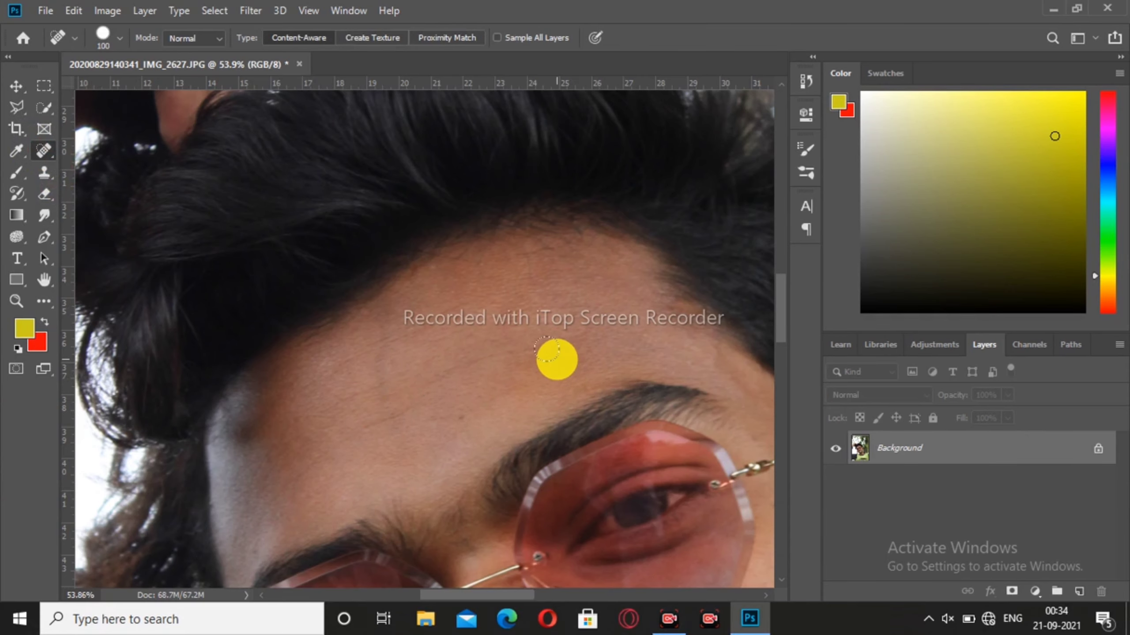
drag(780, 302, 796, 381)
click(95, 40)
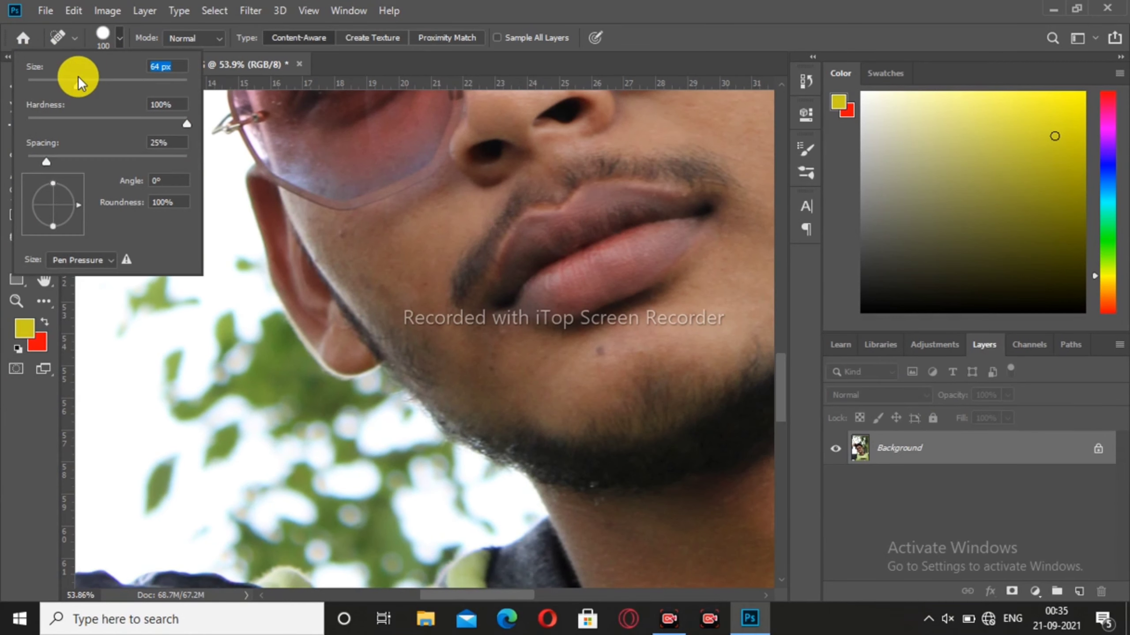
click(595, 358)
click(597, 353)
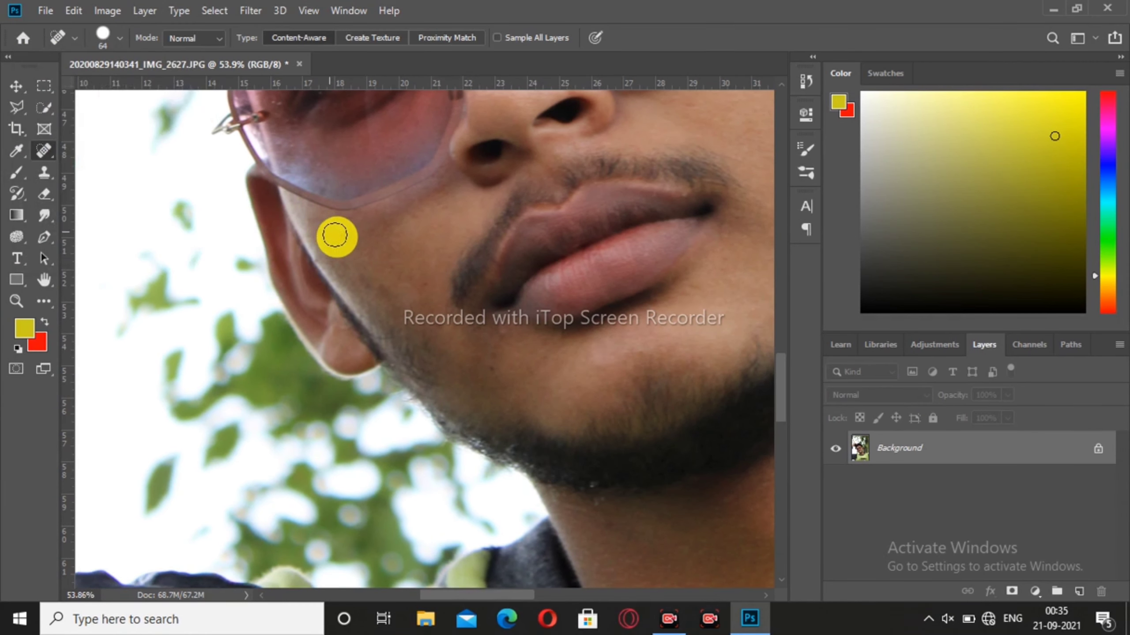
Switch to the Smudge tool and smooth the skin across the whole forehead, following the hairline and eyebrows.
drag(781, 360, 780, 402)
drag(513, 591, 563, 595)
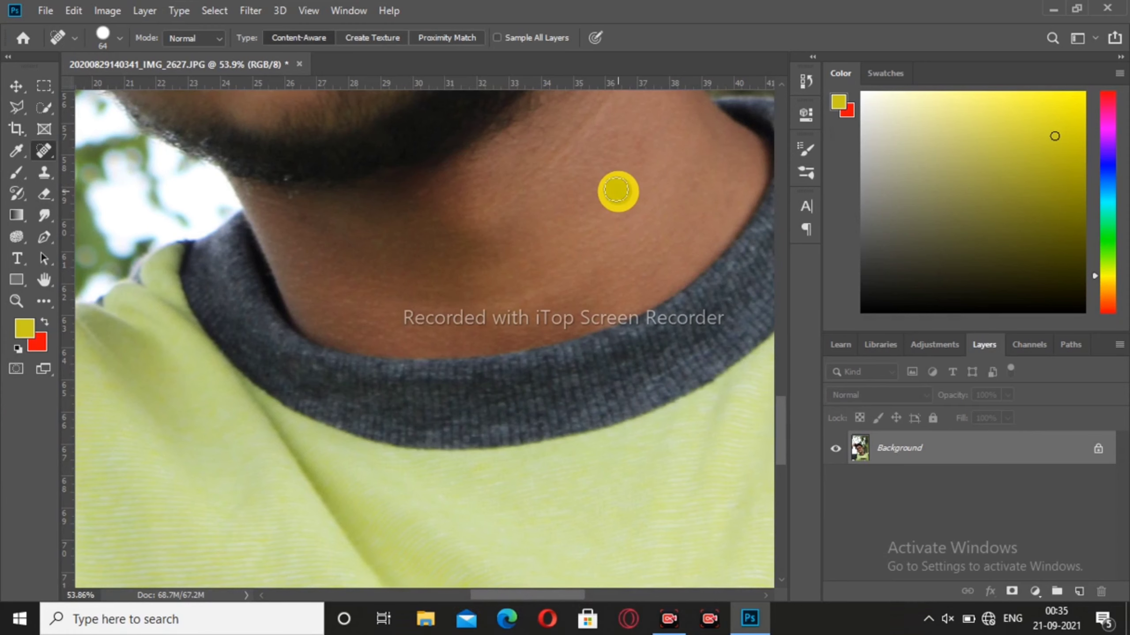
scroll(572, 254, down, 1)
scroll(572, 257, down, 4)
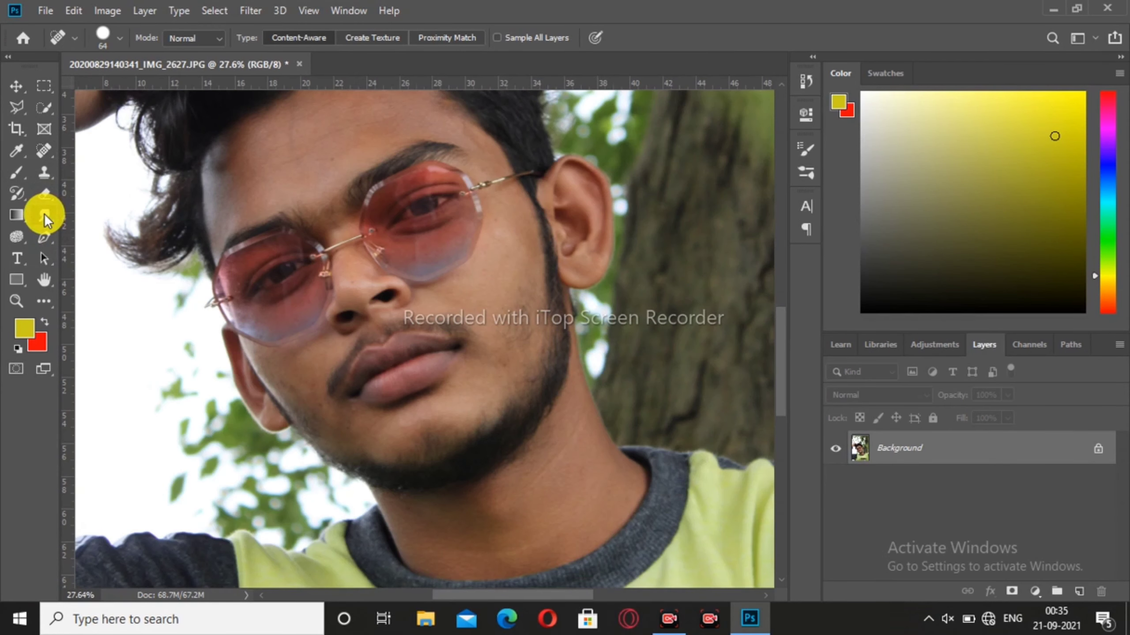
click(44, 214)
right_click(44, 213)
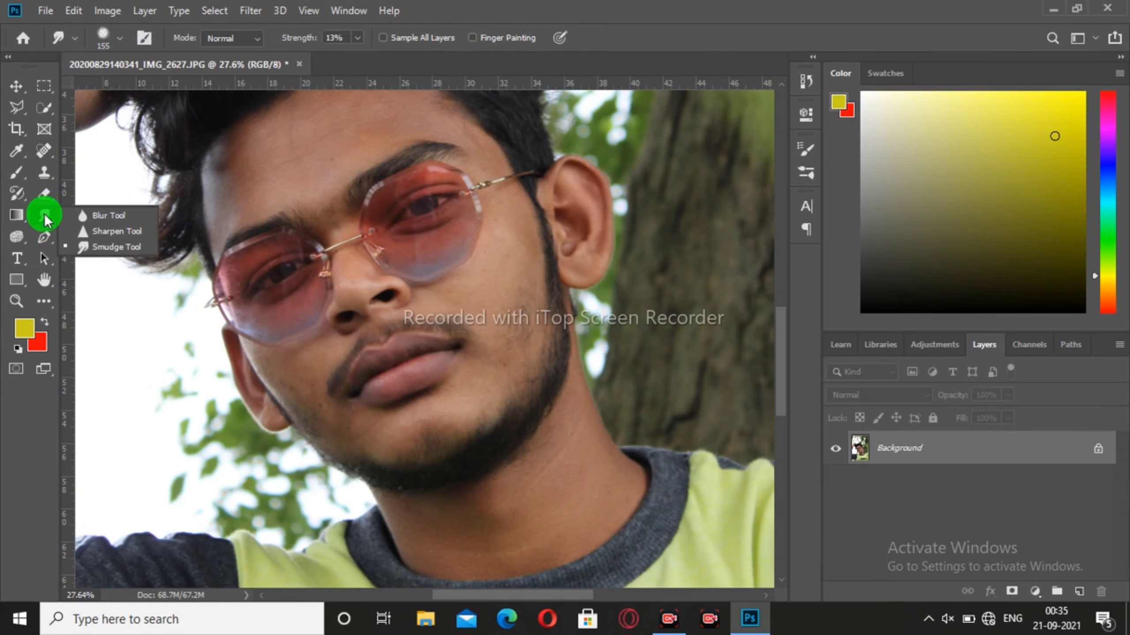
click(110, 252)
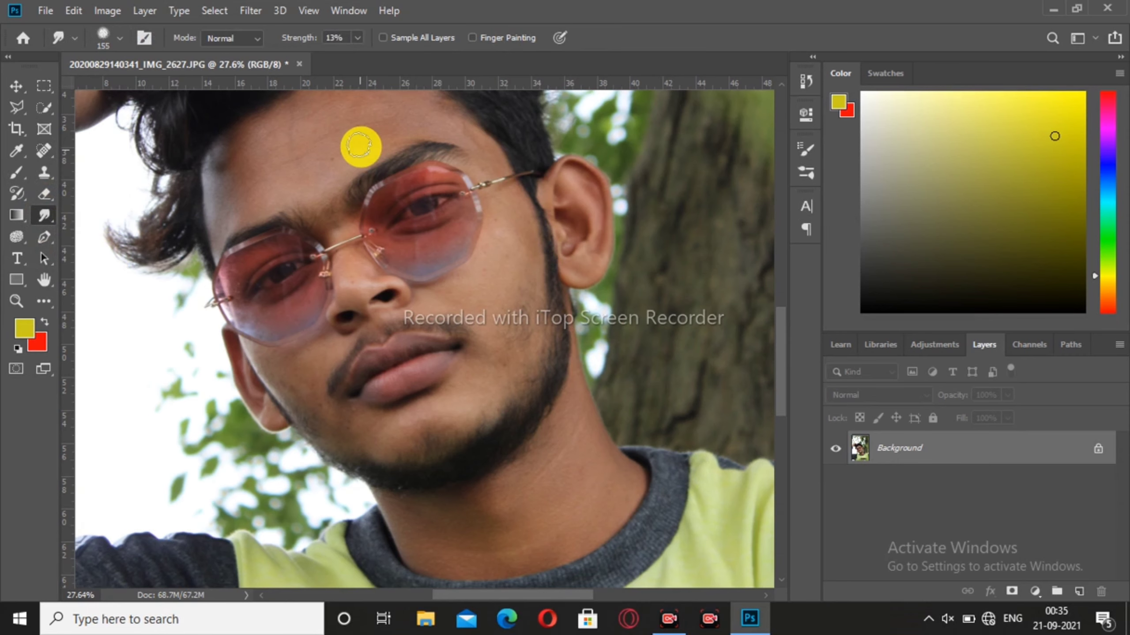
drag(779, 366, 778, 330)
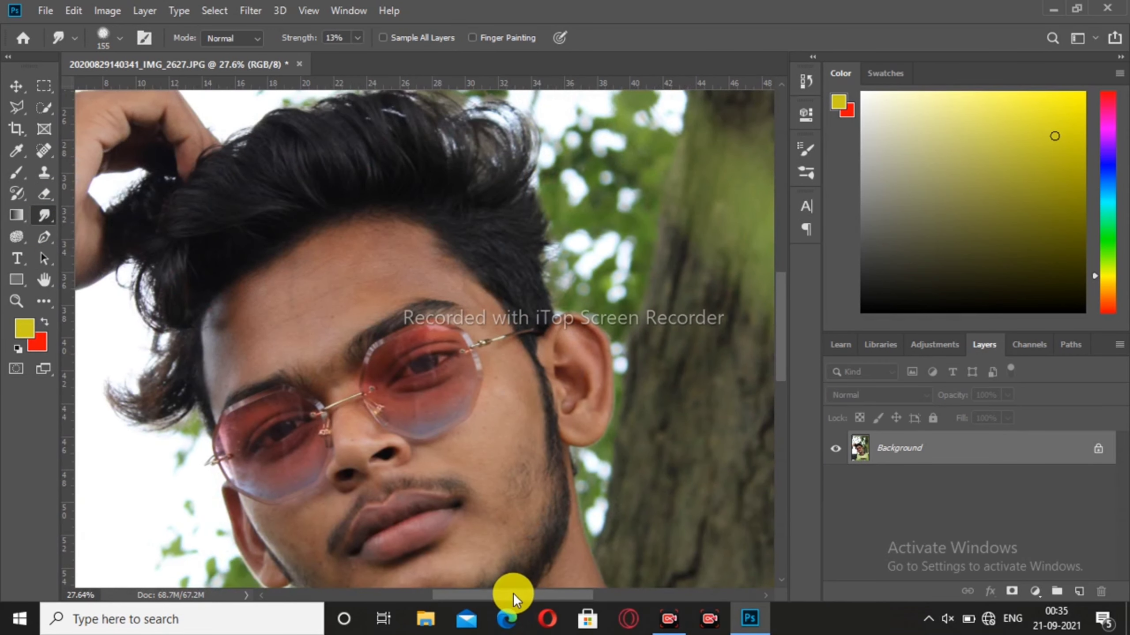
drag(513, 594, 501, 594)
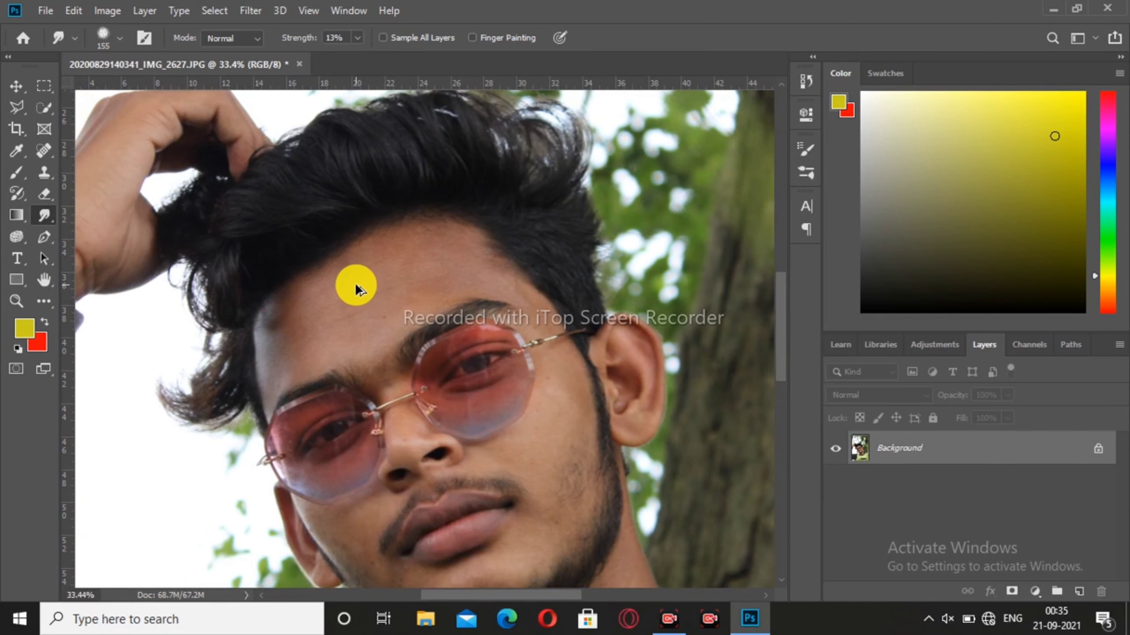
scroll(359, 290, up, 2)
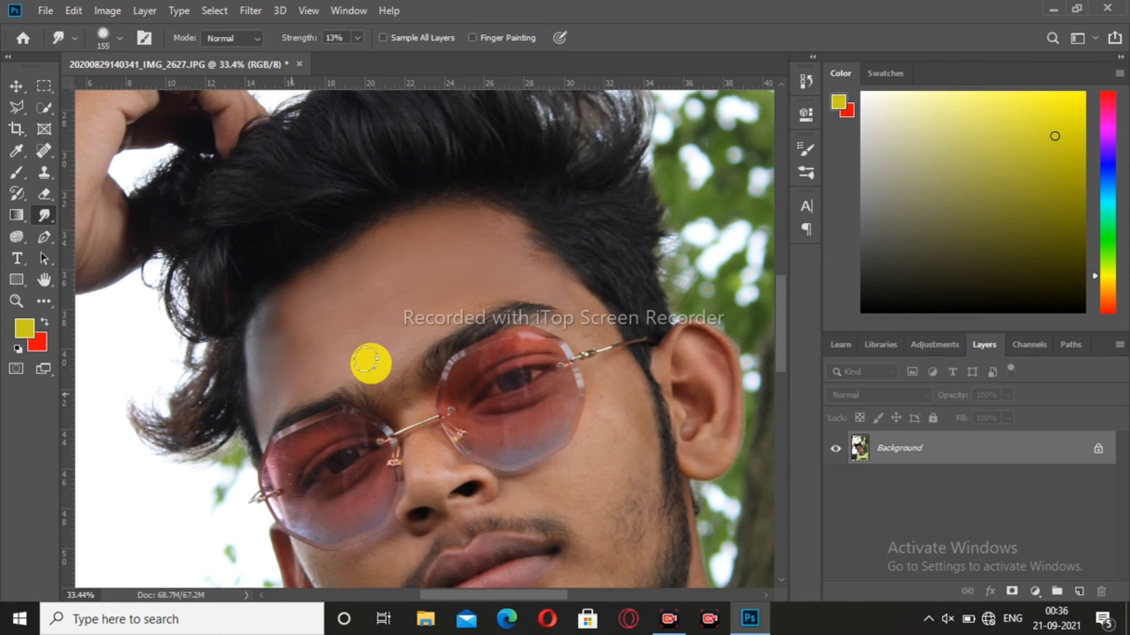
click(360, 269)
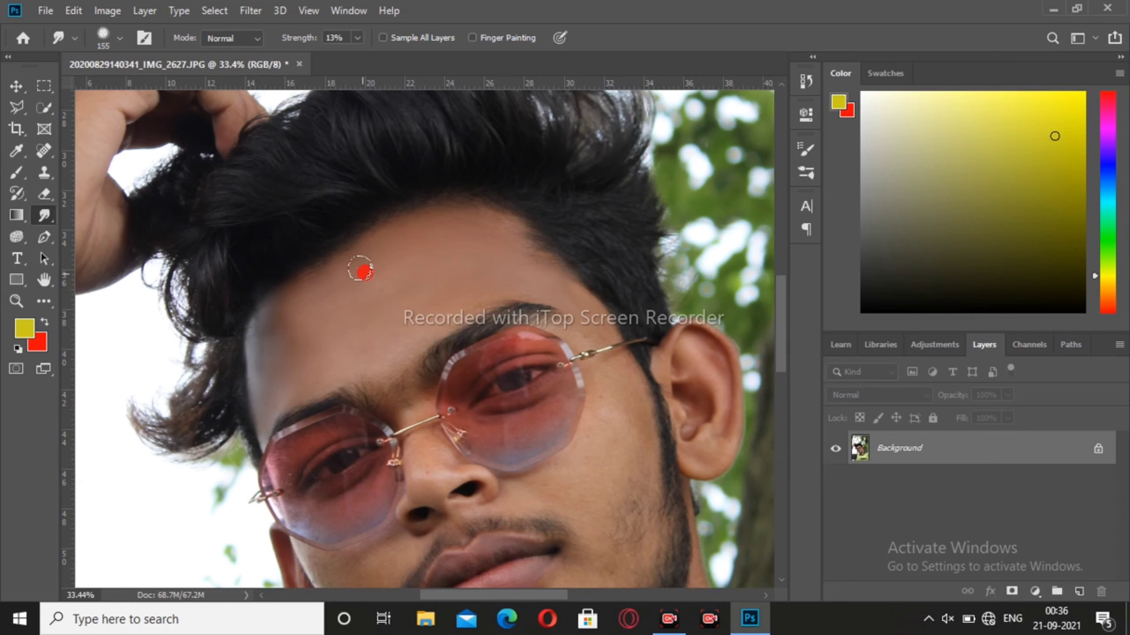
Enlarge the smudge brush to 275 px and blend the forehead skin further.
click(105, 37)
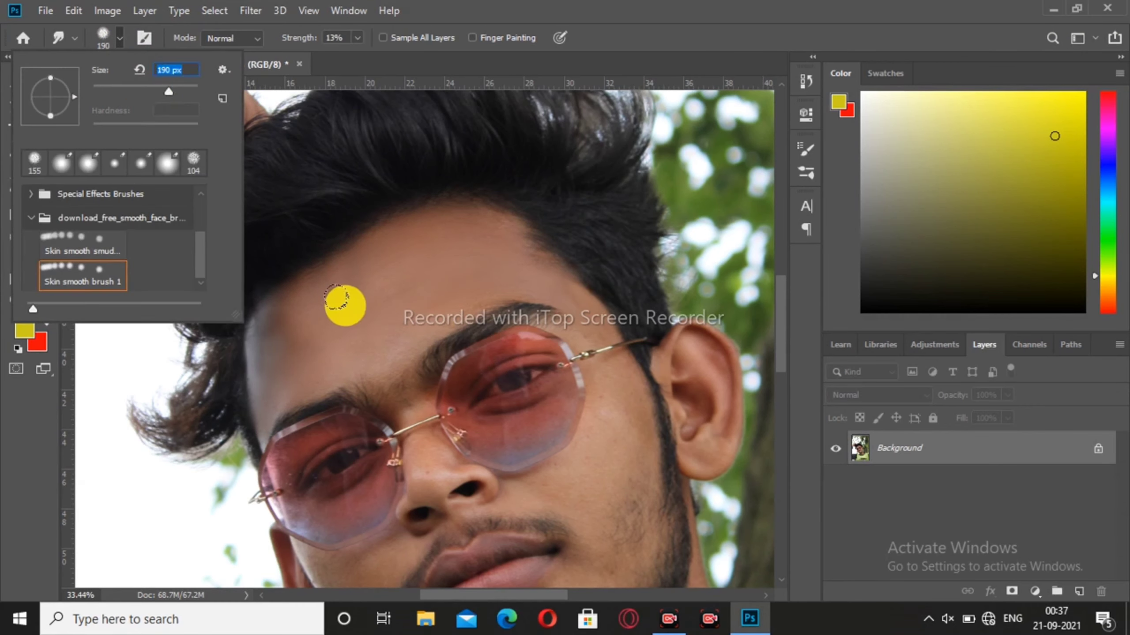
click(175, 86)
key(Return)
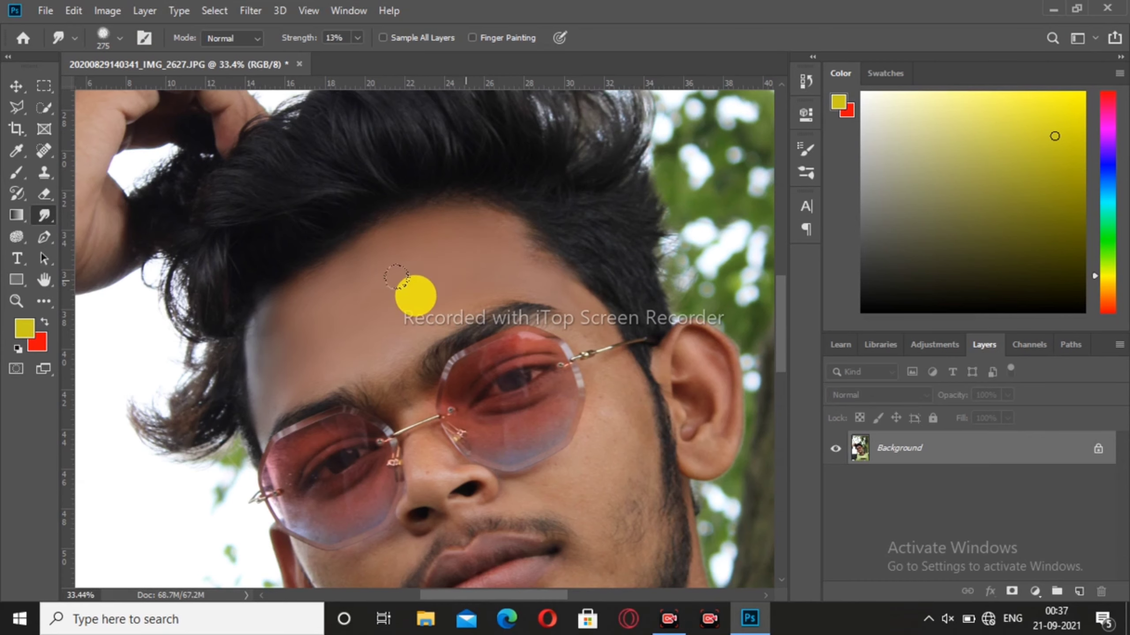
Reduce the smudge brush to 124 px and smooth the cheek between the glasses, ear and beard.
scroll(412, 295, down, 1)
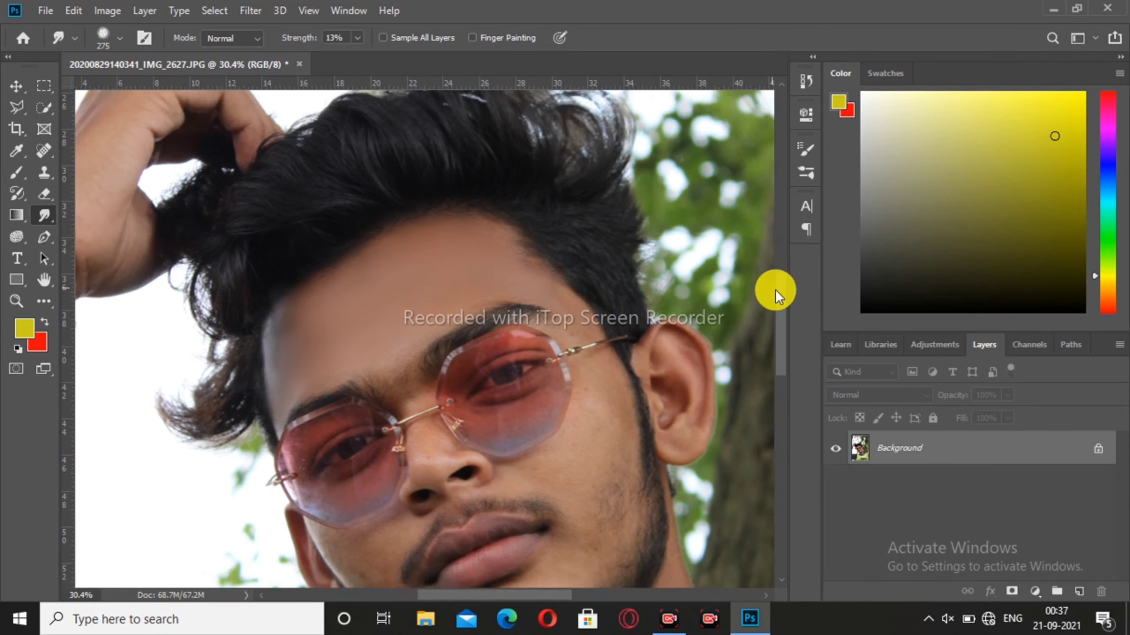
scroll(782, 295, down, 3)
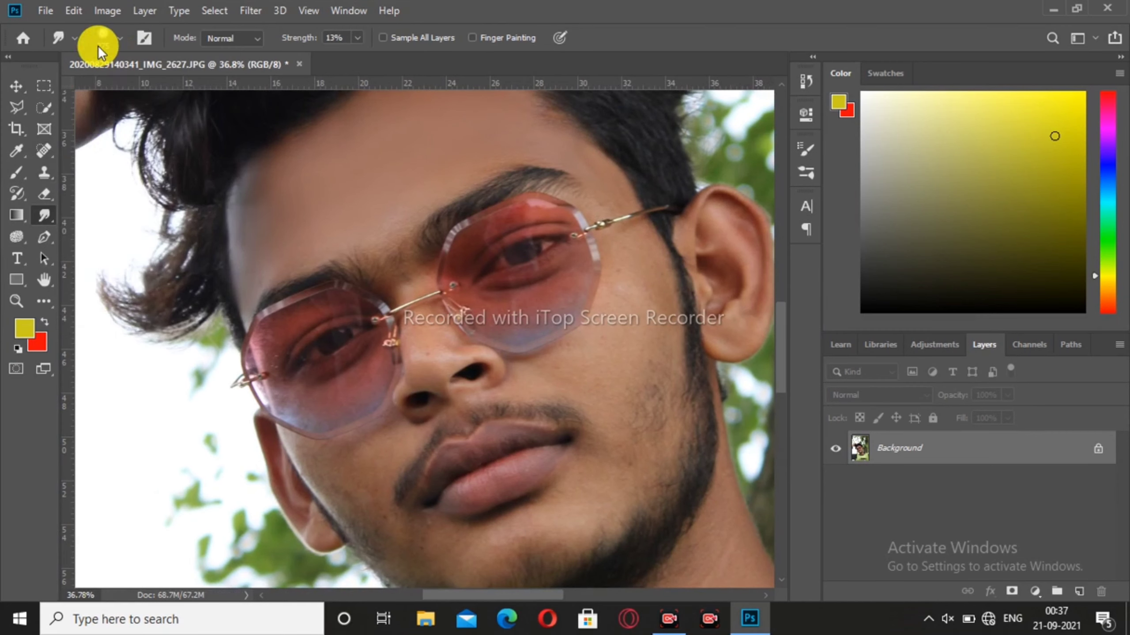
click(98, 46)
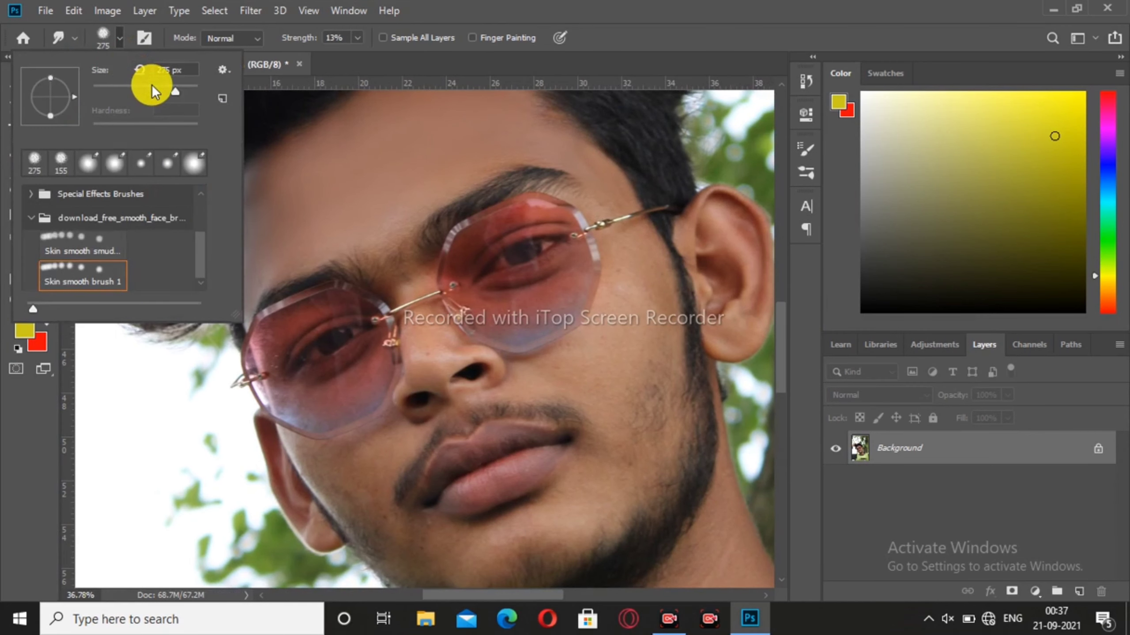
drag(151, 84, 169, 84)
click(641, 254)
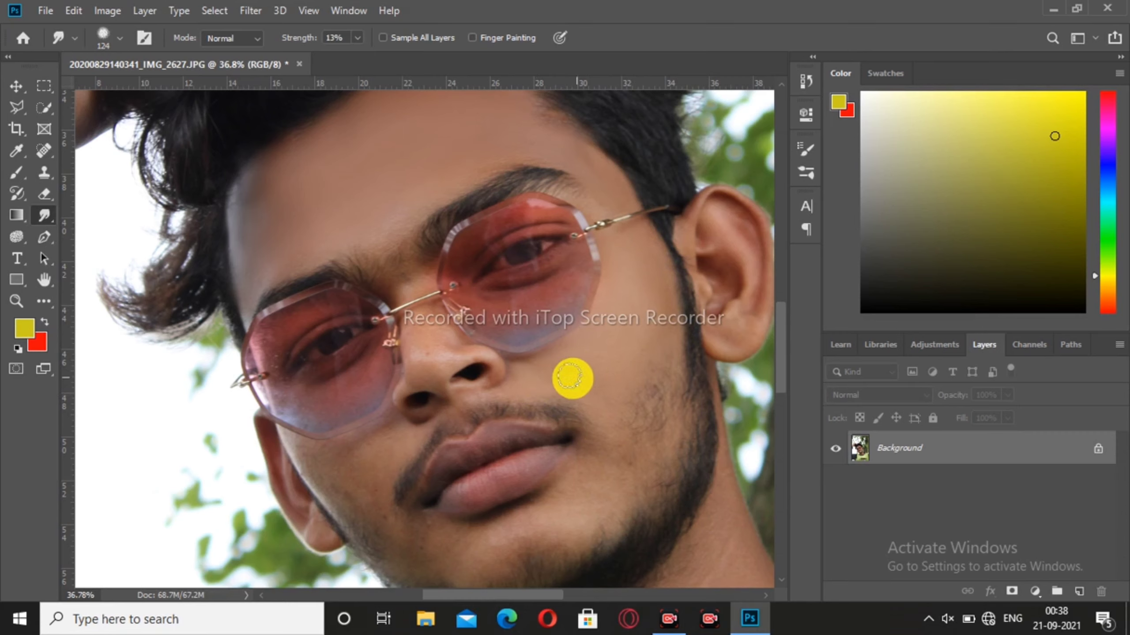
click(615, 383)
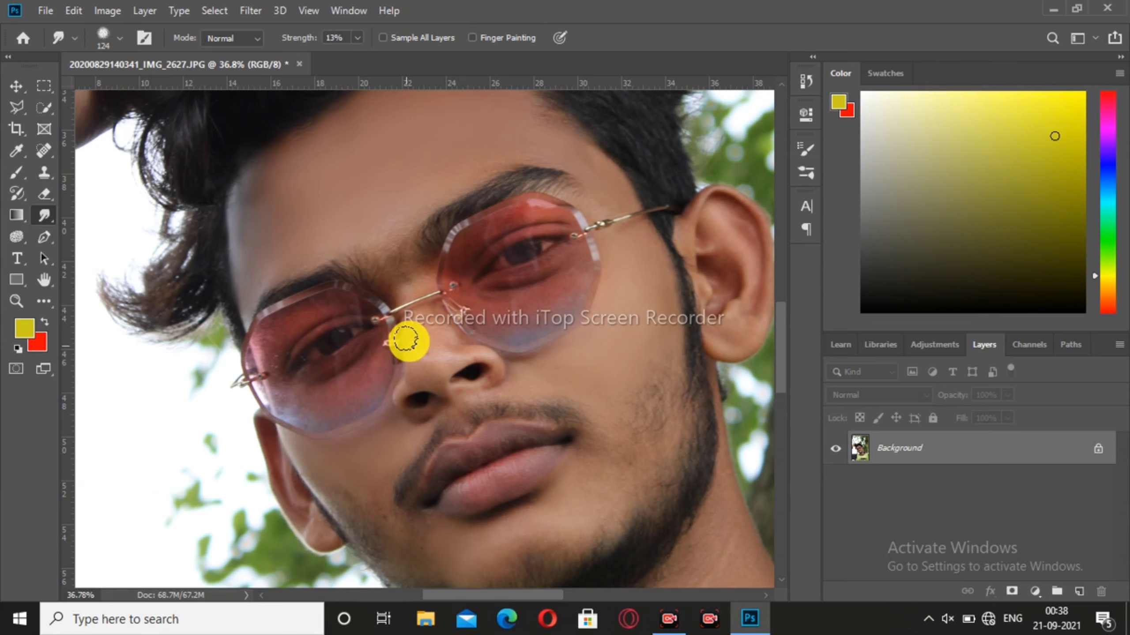
Reduce the smudge brush to 91 px and smooth the nose and the remaining skin of the lower face.
click(99, 32)
drag(143, 87, 139, 85)
click(429, 306)
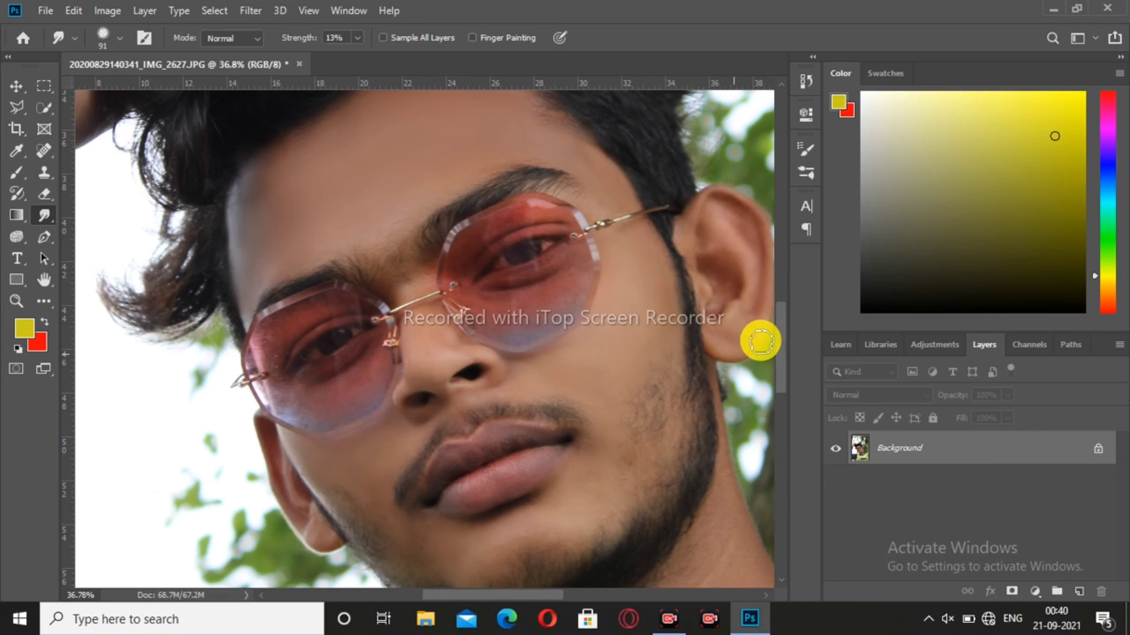
Smudge the skin at the top of the nose, around the bridge of the glasses.
scroll(625, 405, down, 3)
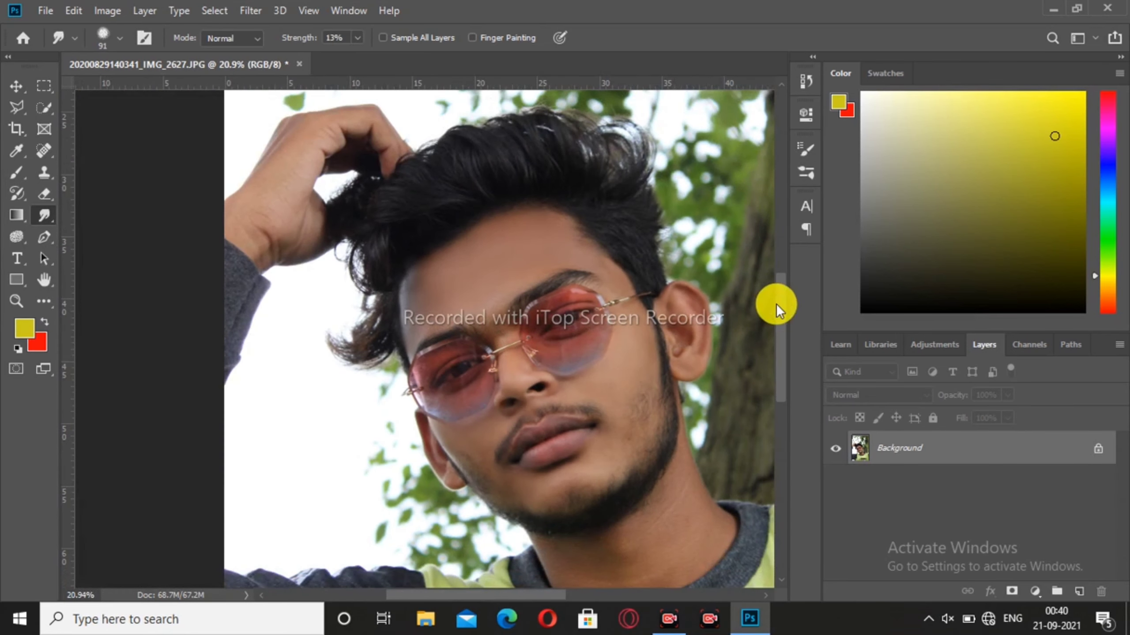
scroll(783, 322, down, 2)
scroll(462, 361, up, 3)
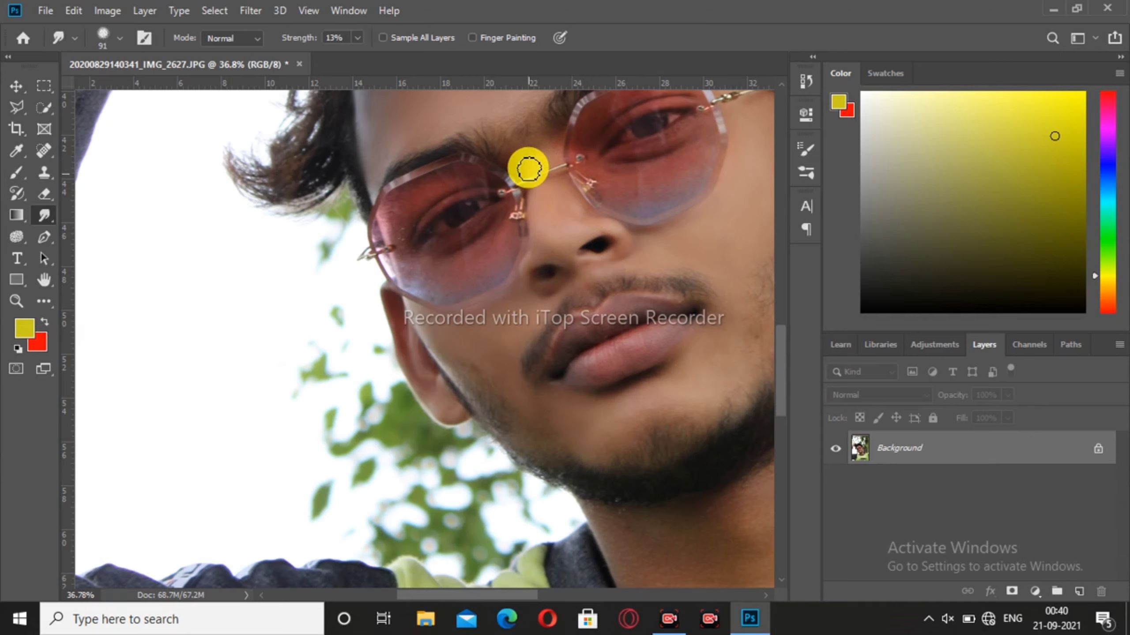
drag(528, 168, 557, 152)
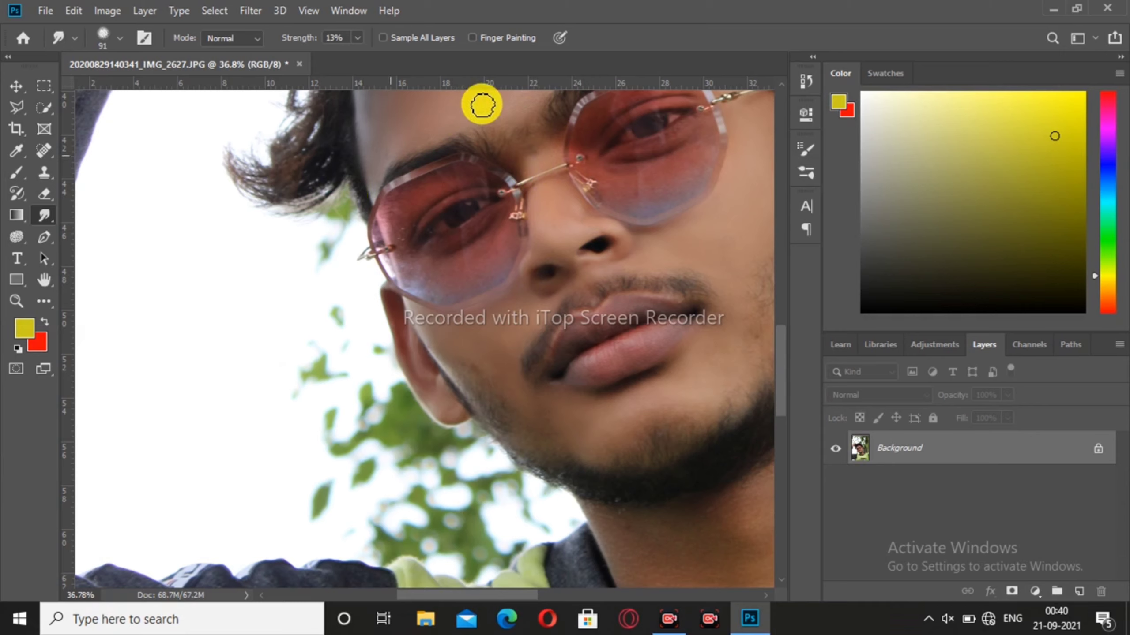
Smooth the neck skin along the inner edge of the shirt collar with the smudge brush.
drag(778, 372, 786, 406)
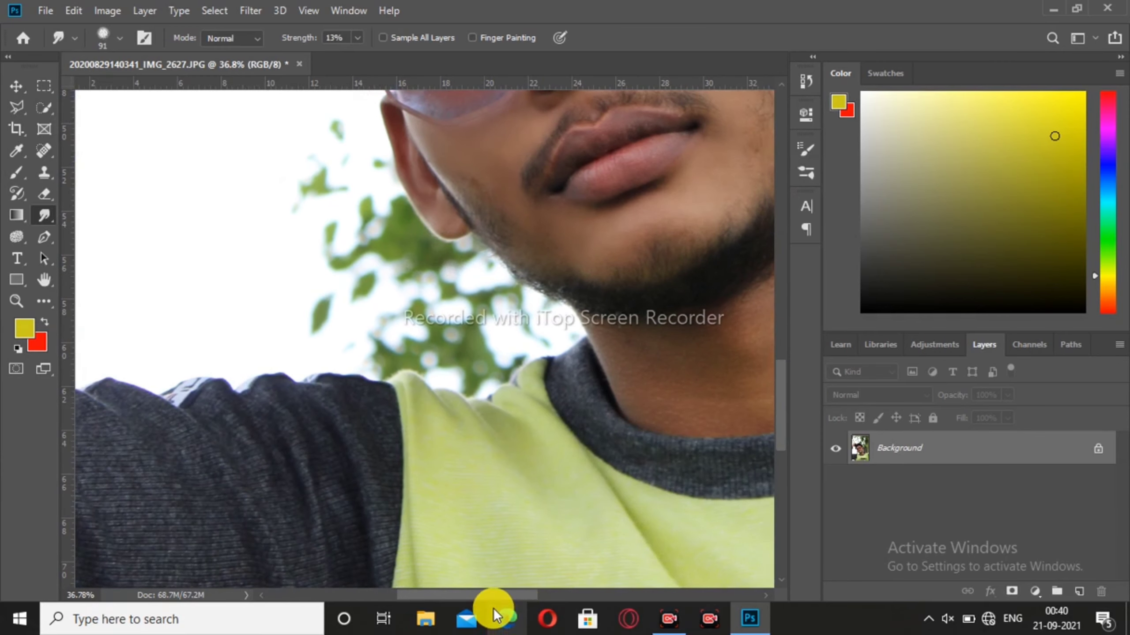
drag(490, 593, 538, 577)
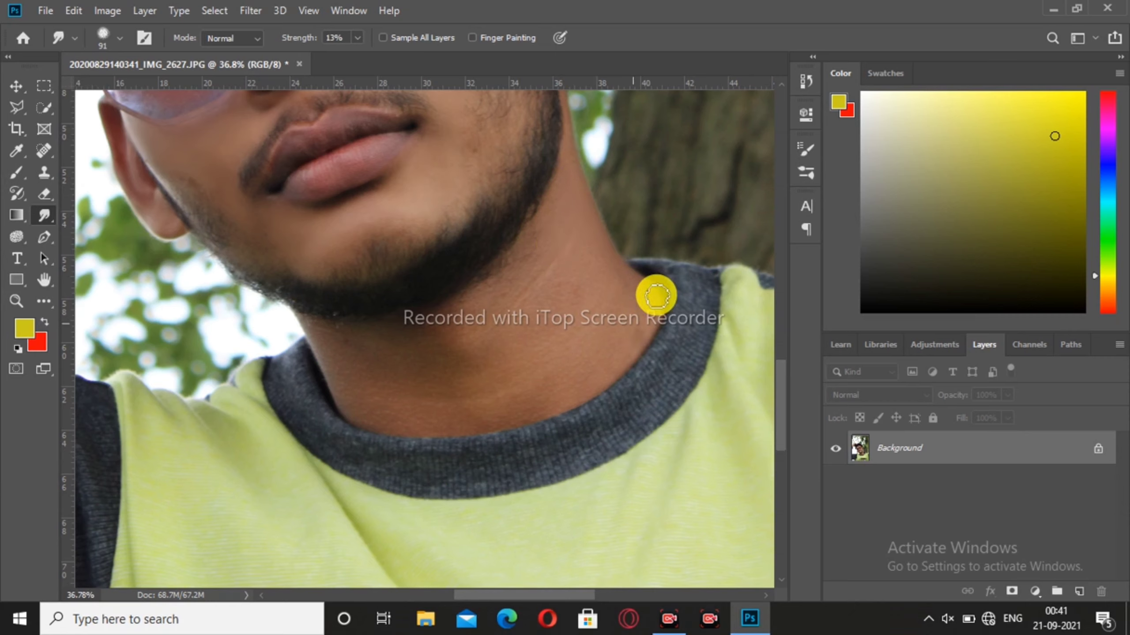
mouse_move(654, 296)
mouse_down()
mouse_move(622, 285)
mouse_move(638, 304)
mouse_up()
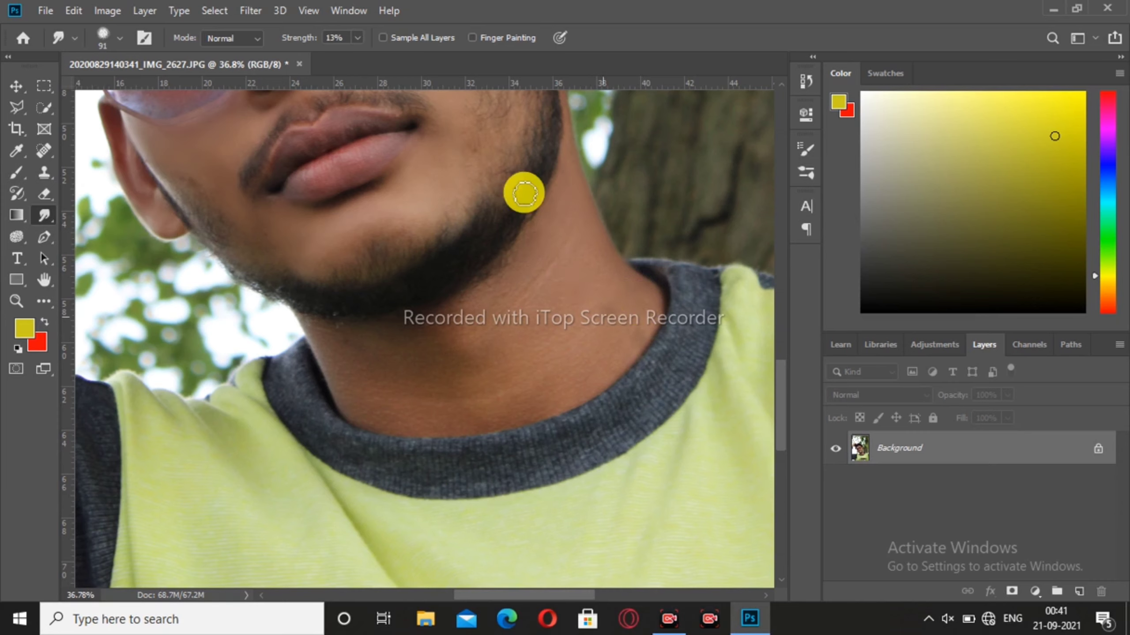
Set the smudge brush to 158 px and smooth the whole neck from the beard down to the collar.
click(102, 35)
click(134, 6)
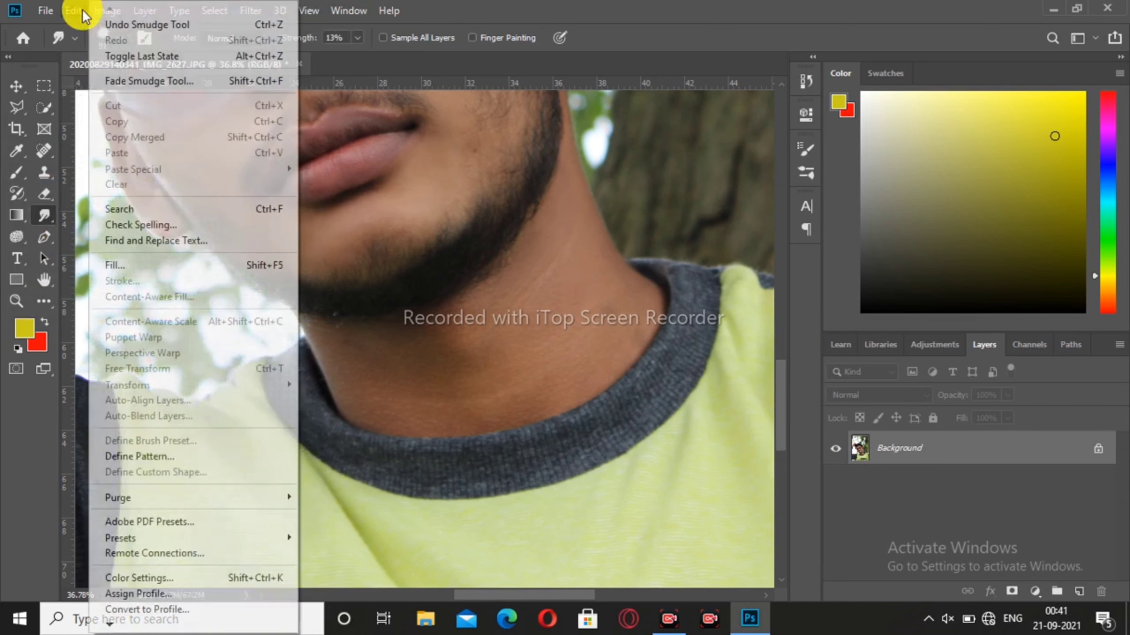
click(75, 10)
click(102, 36)
drag(126, 76, 159, 85)
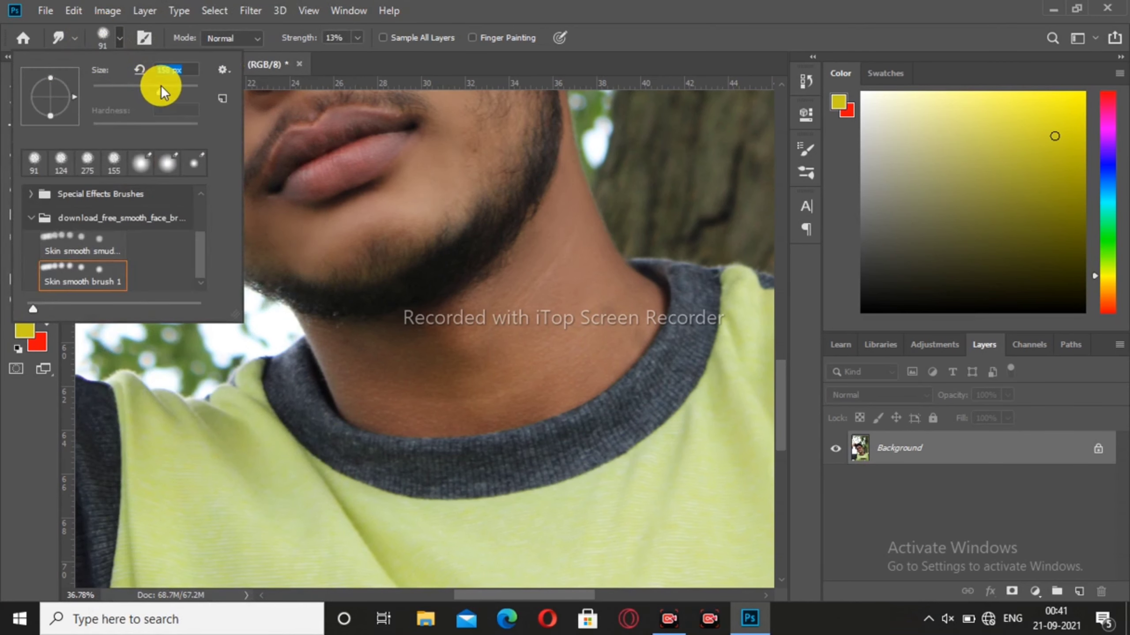
click(530, 282)
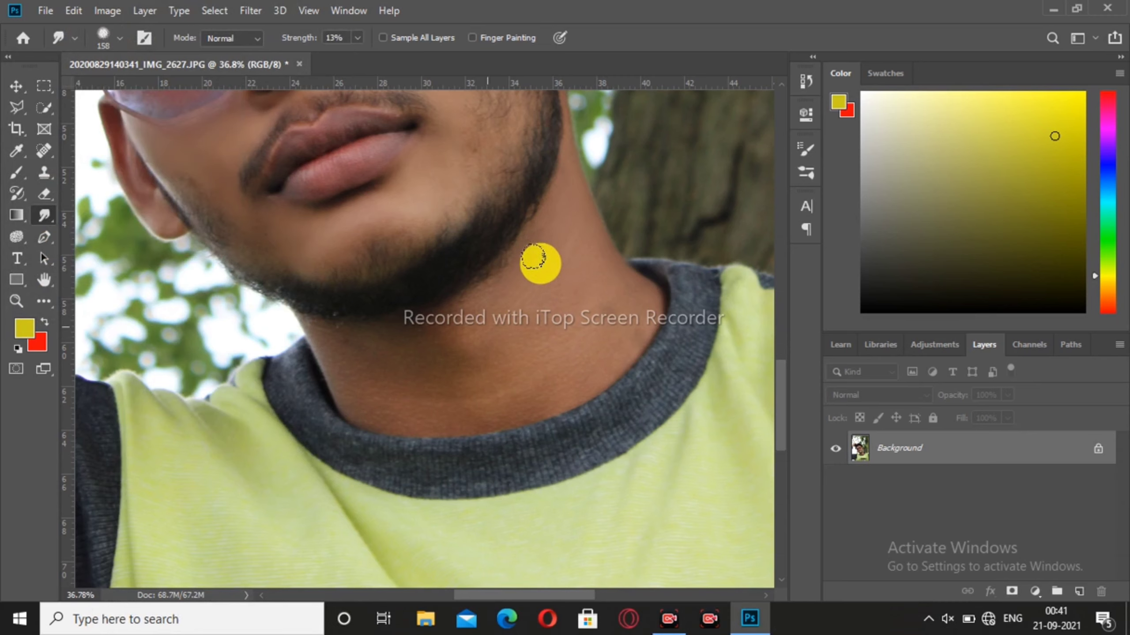
mouse_move(545, 268)
mouse_down()
mouse_move(534, 350)
mouse_move(517, 362)
mouse_move(589, 304)
mouse_move(606, 311)
mouse_move(597, 356)
mouse_move(635, 319)
mouse_move(575, 377)
mouse_move(532, 396)
mouse_move(550, 381)
mouse_move(446, 378)
mouse_move(481, 332)
mouse_move(451, 329)
mouse_move(534, 322)
mouse_move(452, 362)
mouse_move(554, 342)
mouse_move(408, 411)
mouse_move(486, 401)
mouse_move(388, 392)
mouse_move(373, 360)
mouse_move(396, 397)
mouse_move(364, 403)
mouse_move(379, 409)
mouse_move(442, 398)
mouse_move(381, 386)
mouse_move(330, 356)
mouse_move(343, 342)
mouse_move(332, 337)
mouse_move(356, 370)
mouse_move(388, 341)
mouse_move(464, 329)
mouse_move(397, 382)
mouse_move(482, 356)
mouse_move(402, 411)
mouse_move(500, 329)
mouse_move(485, 320)
mouse_move(528, 299)
mouse_move(544, 301)
mouse_move(535, 312)
mouse_move(589, 309)
mouse_move(522, 386)
mouse_move(574, 373)
mouse_move(521, 405)
mouse_move(594, 318)
mouse_move(507, 288)
mouse_move(548, 278)
mouse_move(578, 191)
mouse_move(621, 273)
mouse_move(613, 266)
mouse_move(601, 345)
mouse_move(569, 361)
mouse_move(463, 324)
mouse_move(577, 239)
mouse_move(550, 295)
mouse_move(494, 348)
mouse_move(620, 321)
mouse_move(555, 304)
mouse_move(570, 317)
mouse_move(479, 406)
mouse_move(412, 347)
mouse_move(365, 421)
mouse_up()
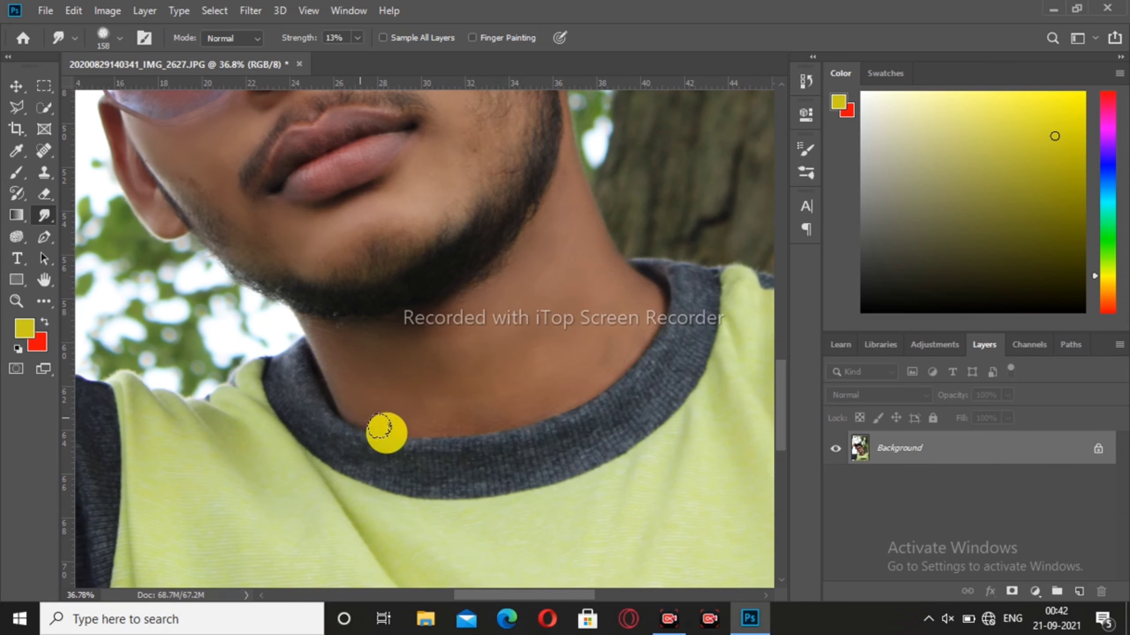
Lower the smudge strength to 4% and the brush size to 83 px, and gently smooth the lips.
scroll(525, 410, down, 5)
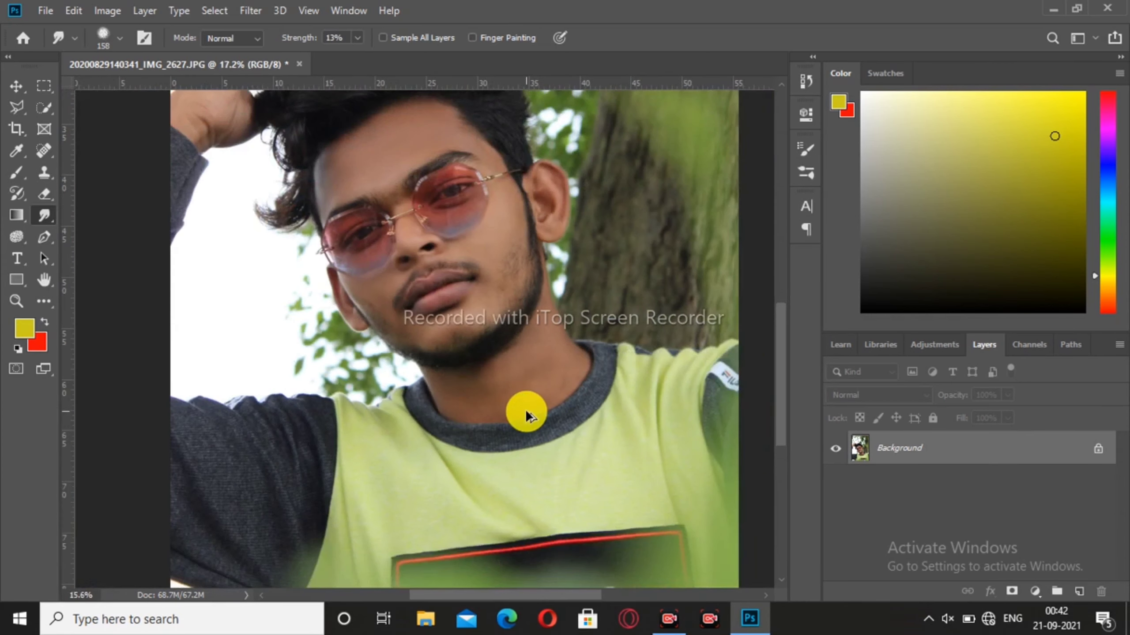
scroll(450, 254, up, 4)
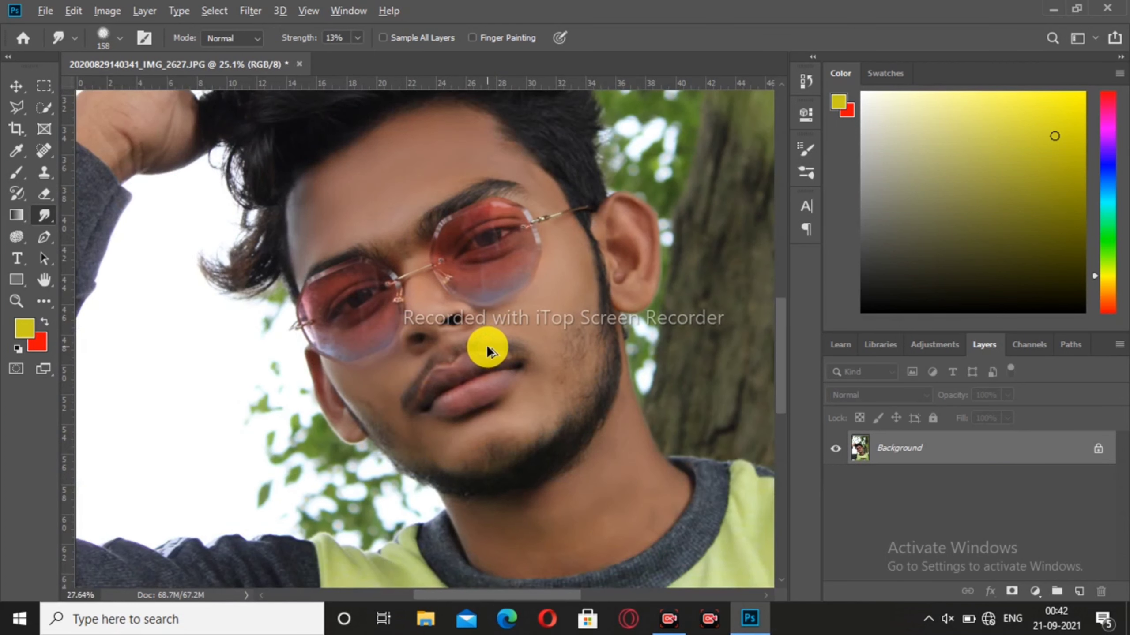
scroll(485, 349, up, 2)
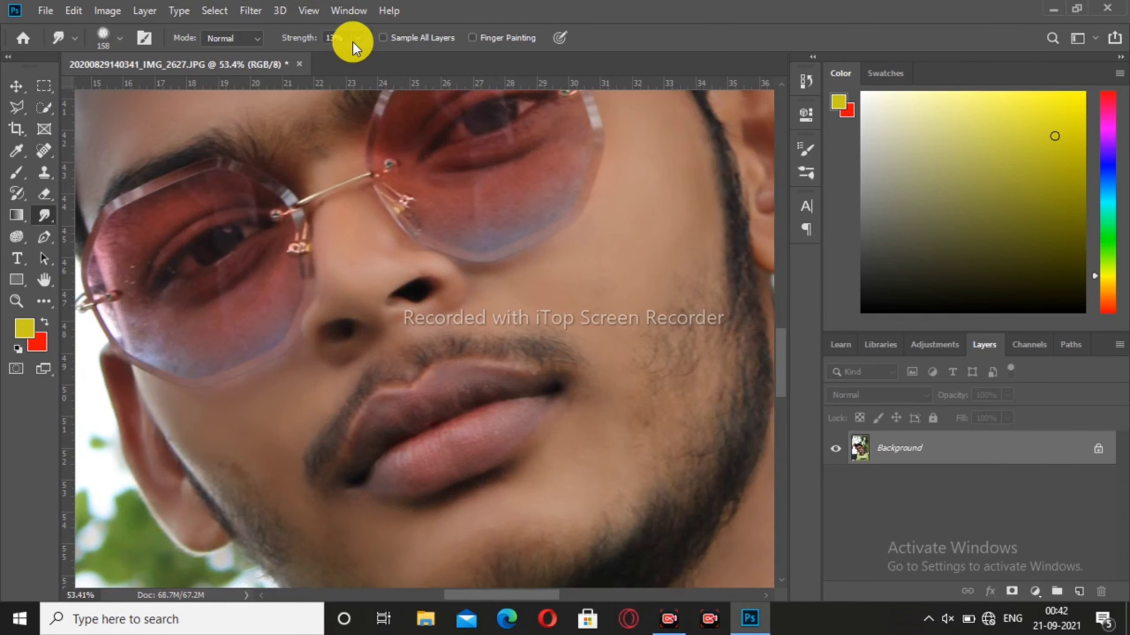
click(357, 39)
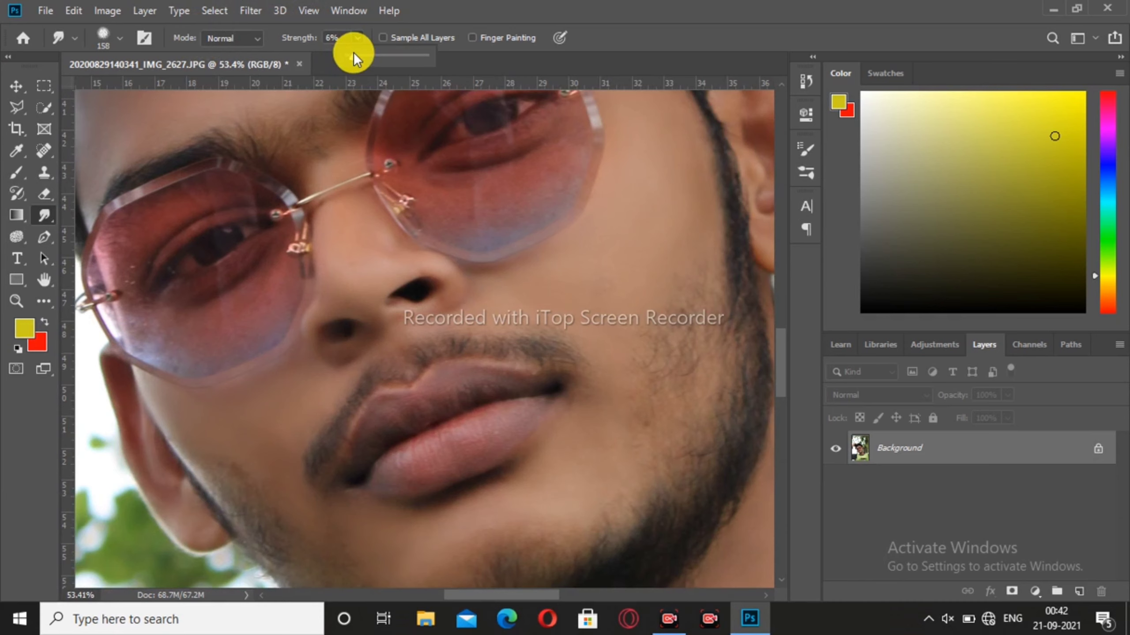
click(101, 32)
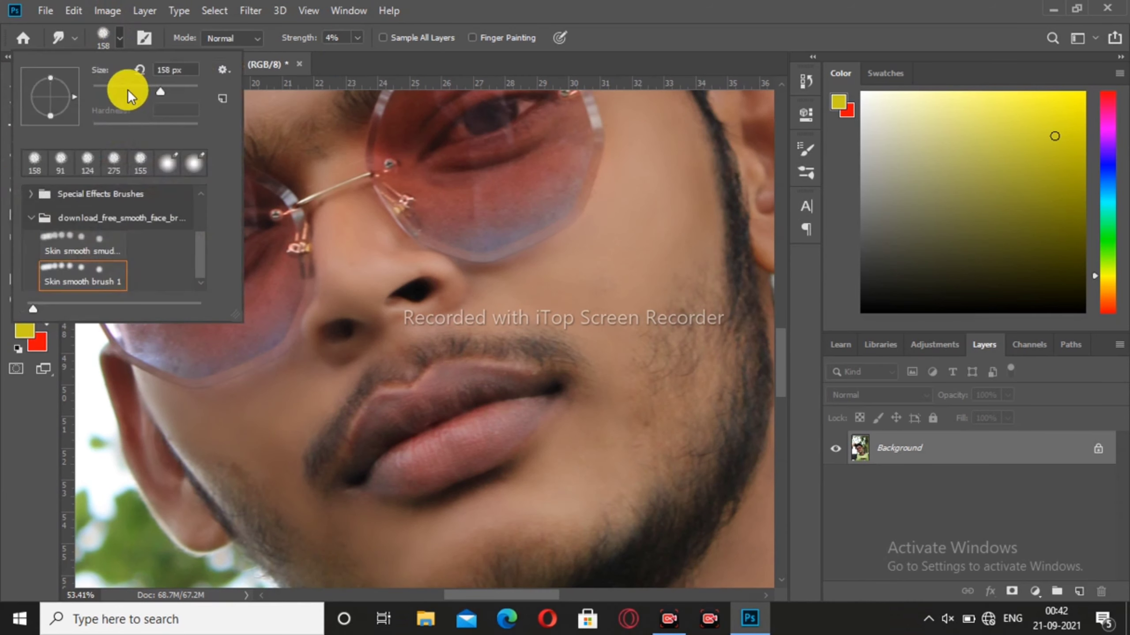
click(442, 379)
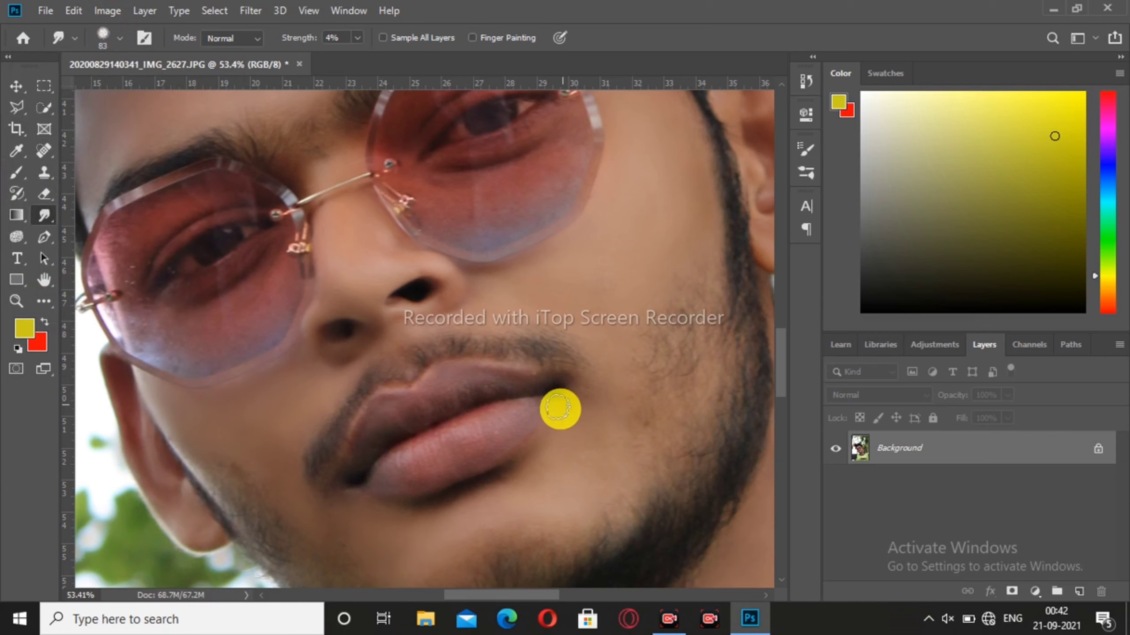
Open the smoothed portrait in the Camera Raw filter.
click(450, 398)
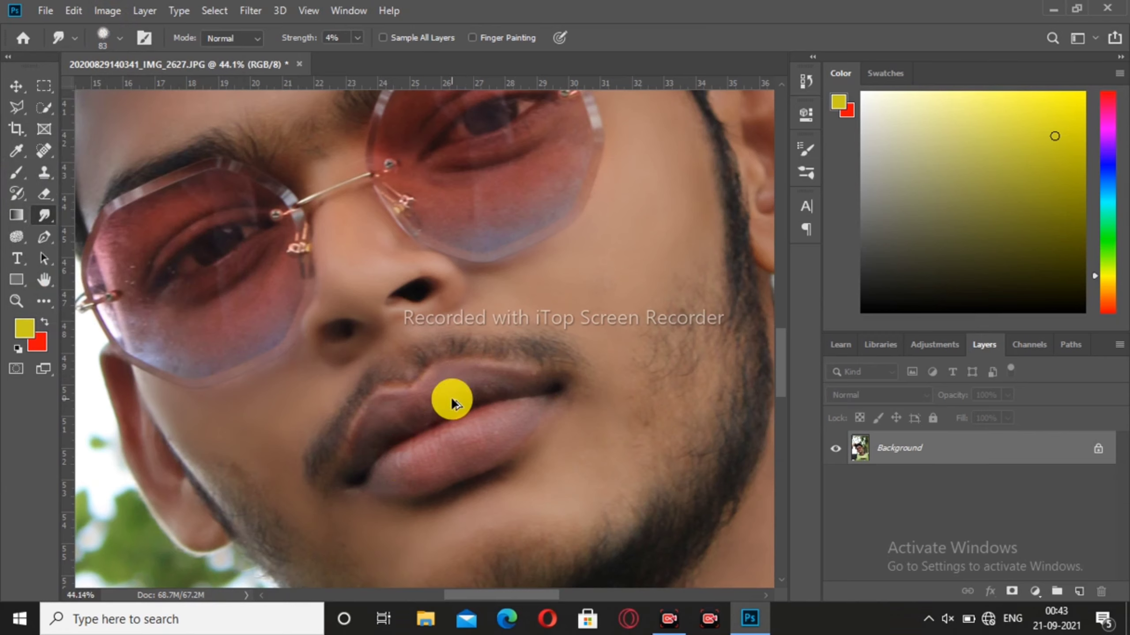
scroll(454, 403, down, 6)
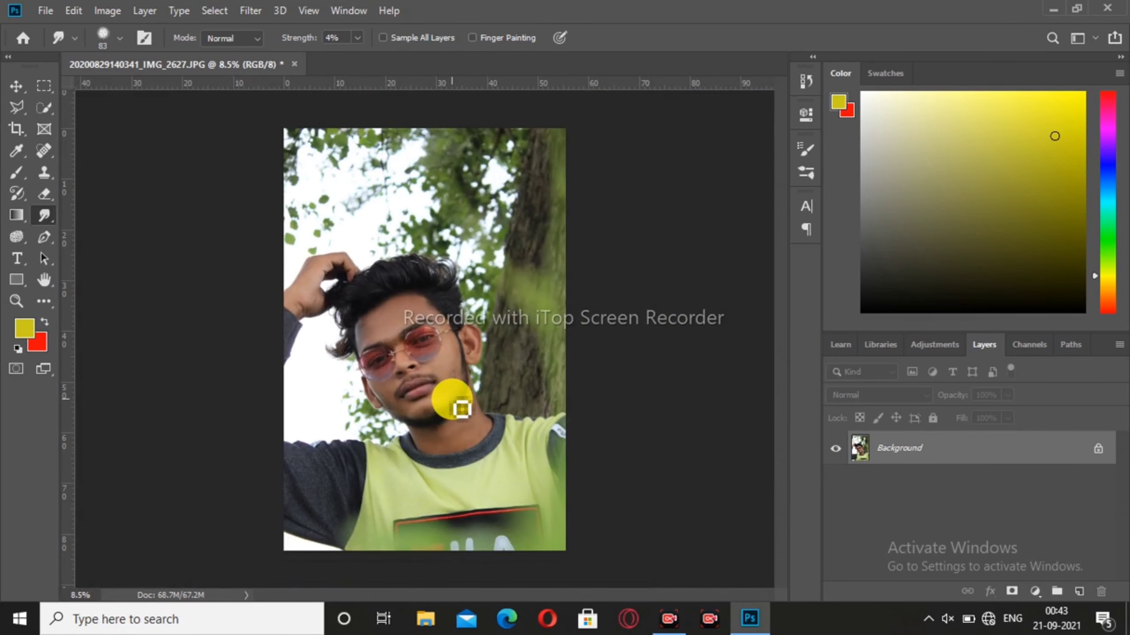
scroll(458, 402, up, 2)
click(251, 10)
click(285, 114)
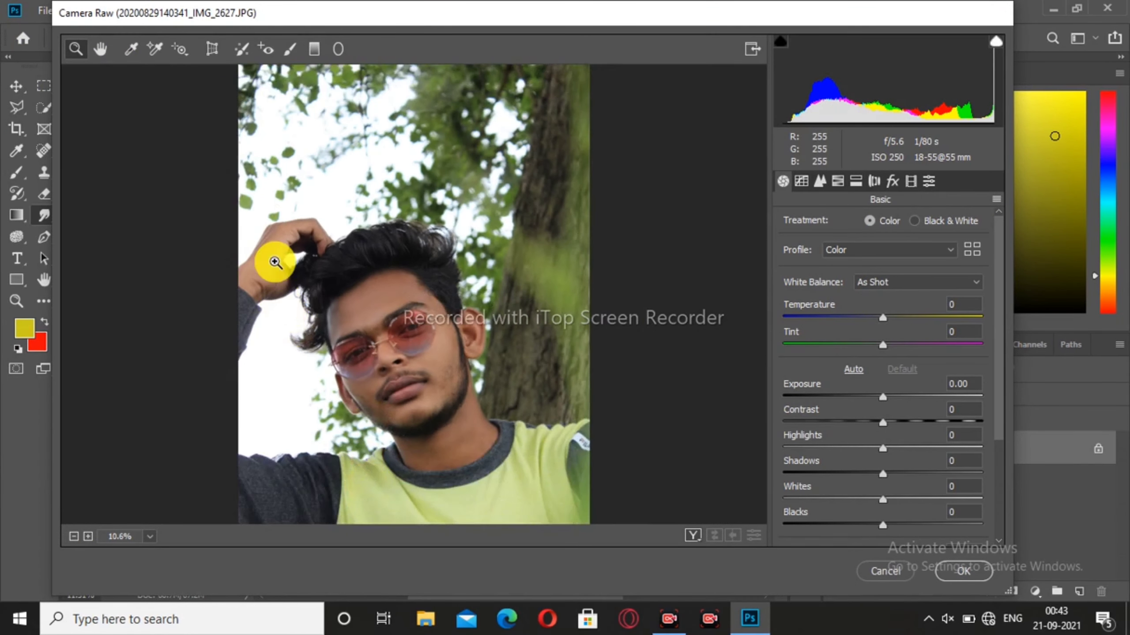
scroll(285, 125, up, 3)
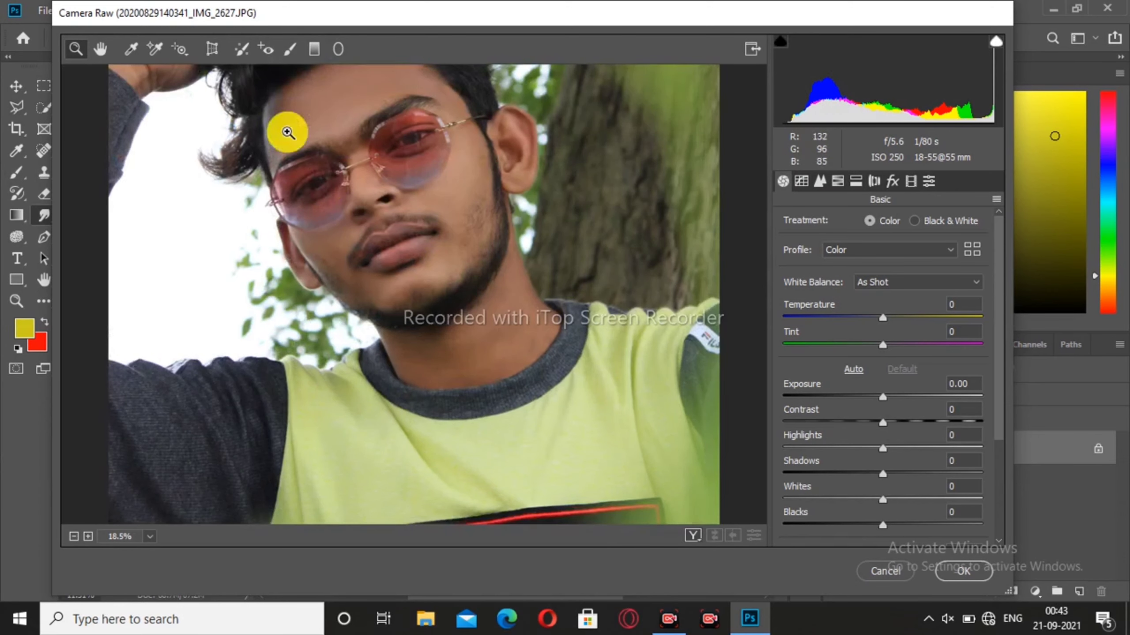
scroll(327, 180, down, 1)
scroll(327, 180, down, 1)
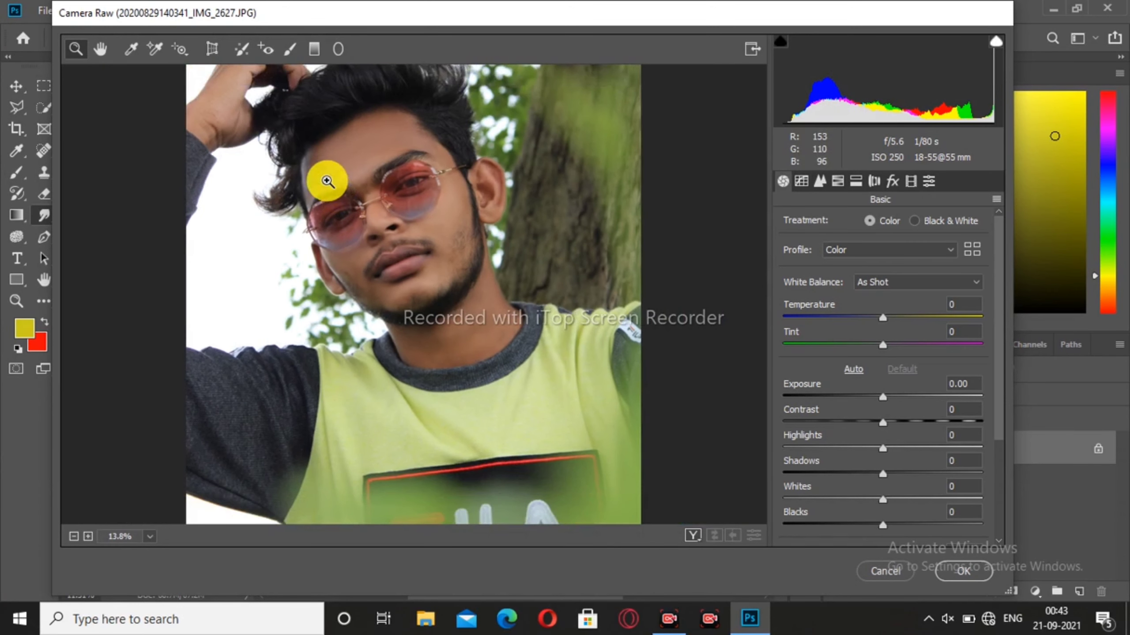
scroll(327, 180, down, 1)
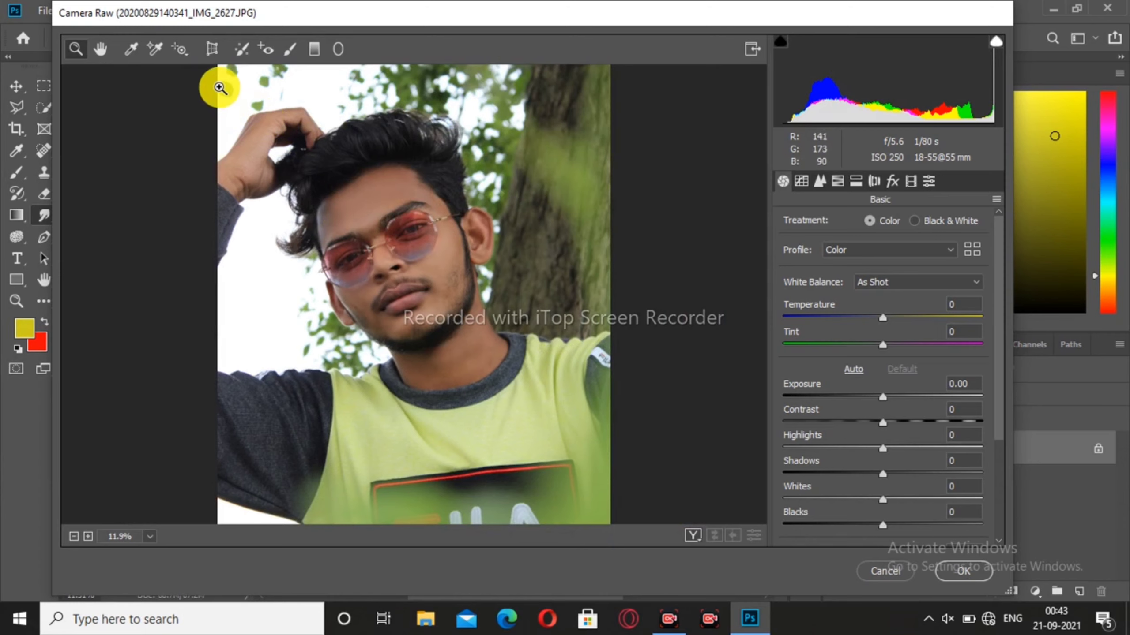
drag(216, 84, 633, 542)
Set the luminance noise reduction of the photo to 55.
click(820, 181)
drag(783, 386, 873, 398)
text(55)
drag(783, 247, 731, 257)
Brighten the skin by setting the luminance of the Oranges to +100 in the HSL adjustments.
click(836, 181)
click(920, 227)
drag(938, 314, 999, 313)
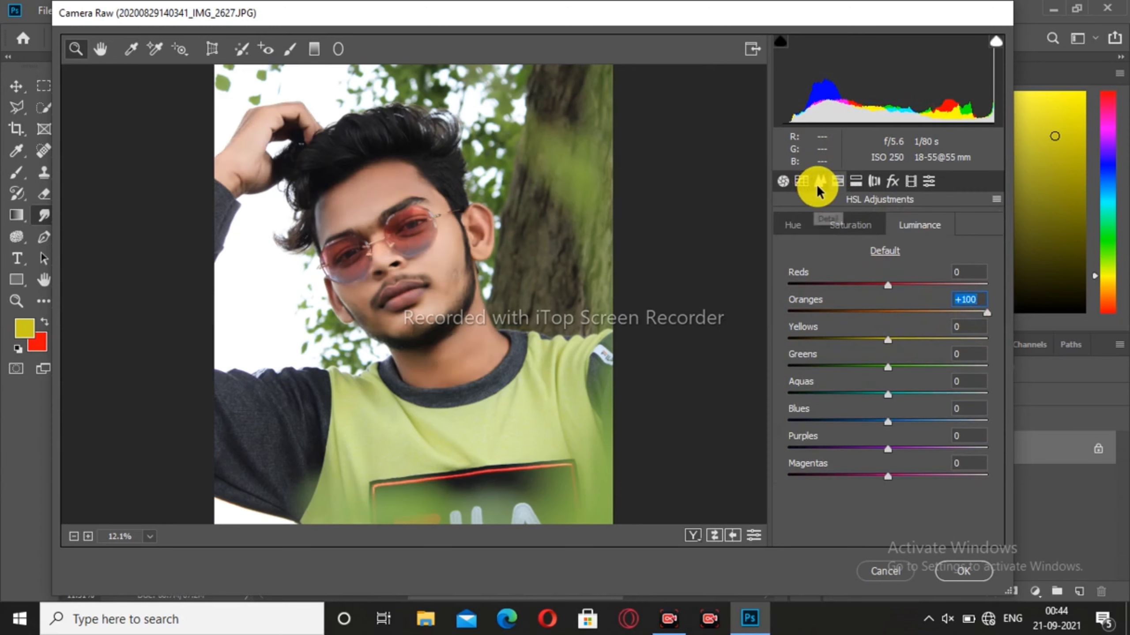
Test the hue of the Oranges up to +99 and settle it at +6.
click(845, 229)
drag(852, 317, 1016, 327)
click(794, 228)
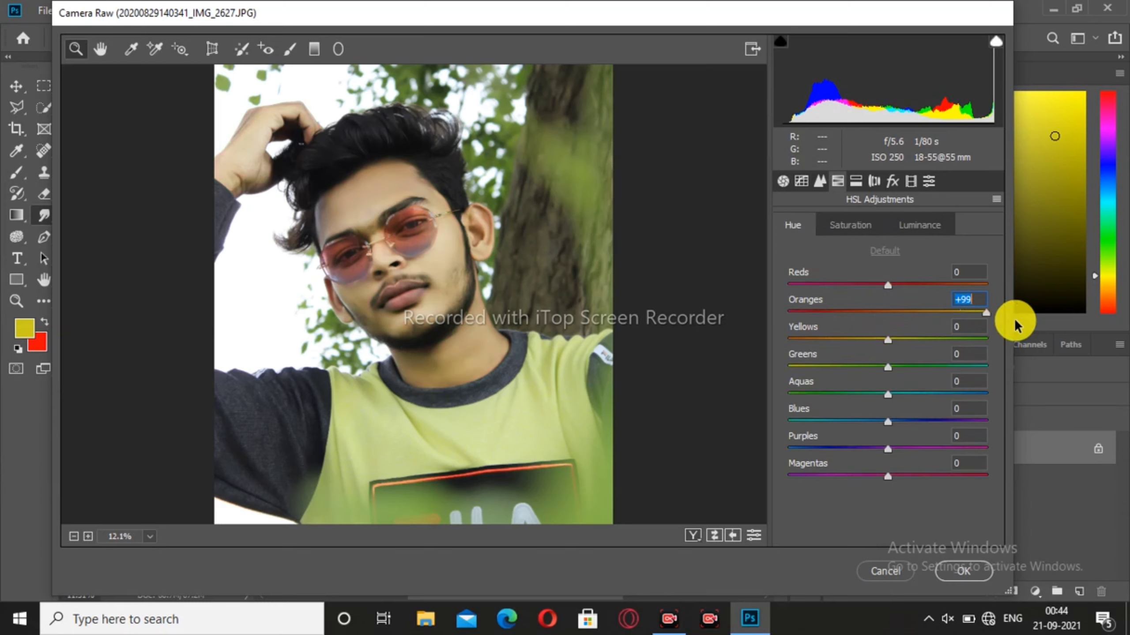
Set the saturation of the Reds to +56 and adjust the luminance of the Reds.
click(848, 225)
drag(886, 285, 944, 287)
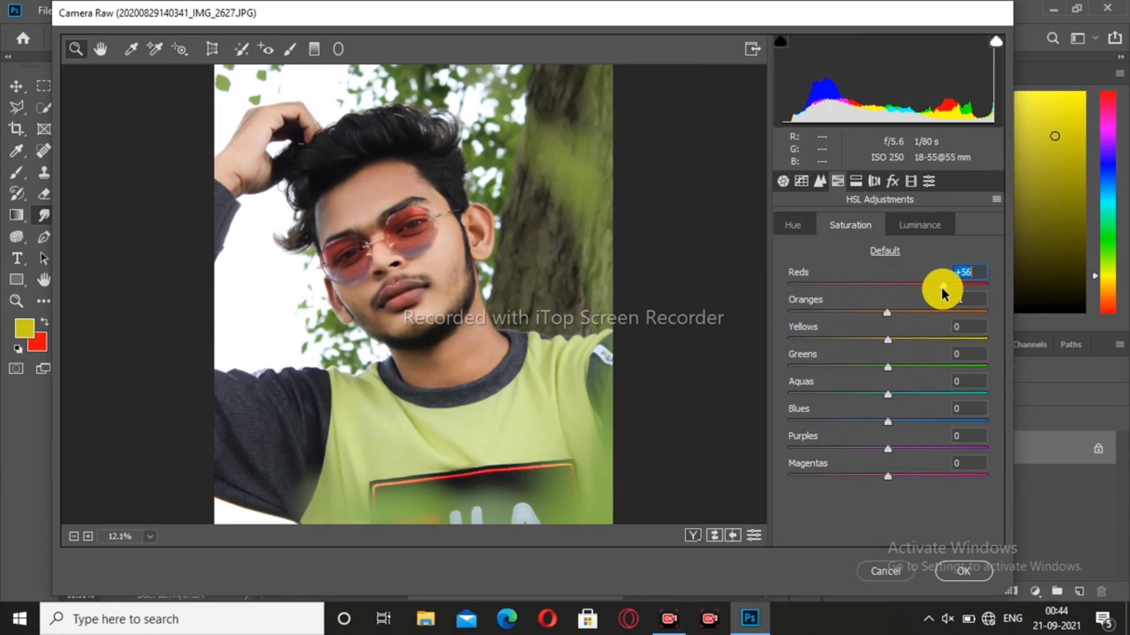
click(894, 223)
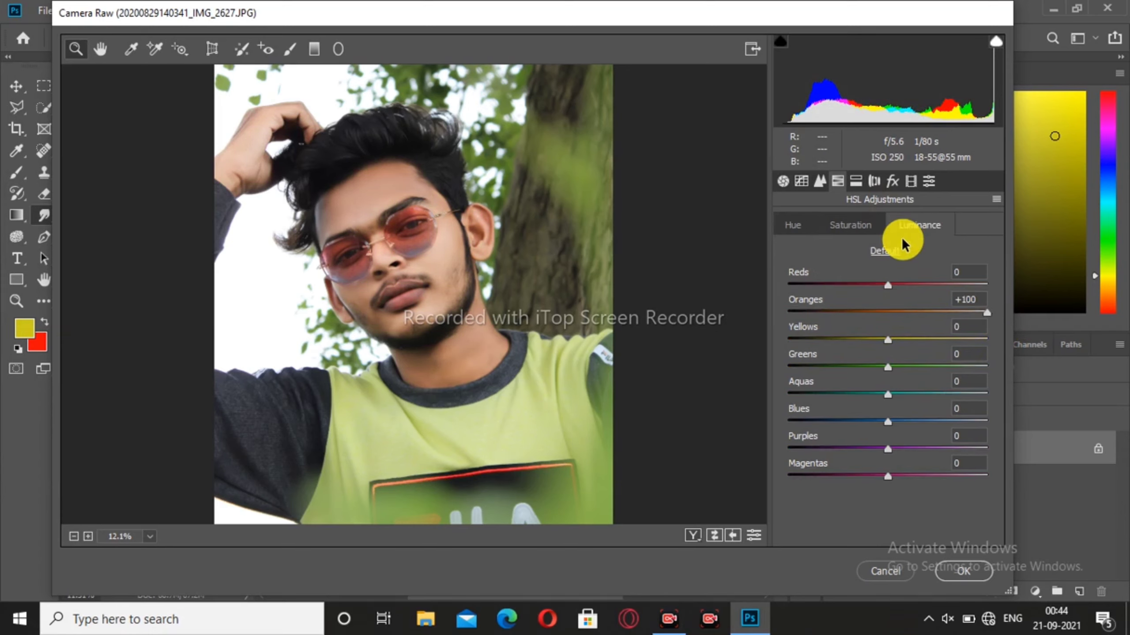
mouse_move(888, 285)
mouse_down()
mouse_move(936, 287)
mouse_move(894, 298)
mouse_up()
drag(222, 111, 563, 390)
drag(890, 285, 958, 290)
Shift the hue of the Reds to -42 for the lips and glasses.
click(850, 224)
click(794, 224)
drag(822, 288, 846, 304)
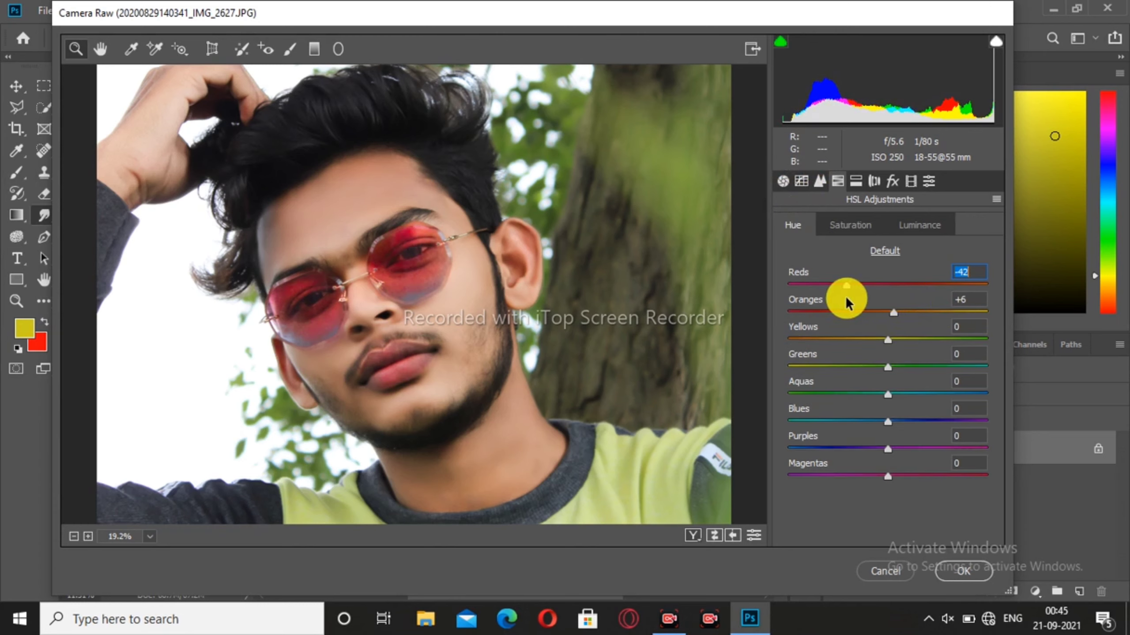
Darken the edges of the photo with a post-crop vignette amount of -58.
click(892, 181)
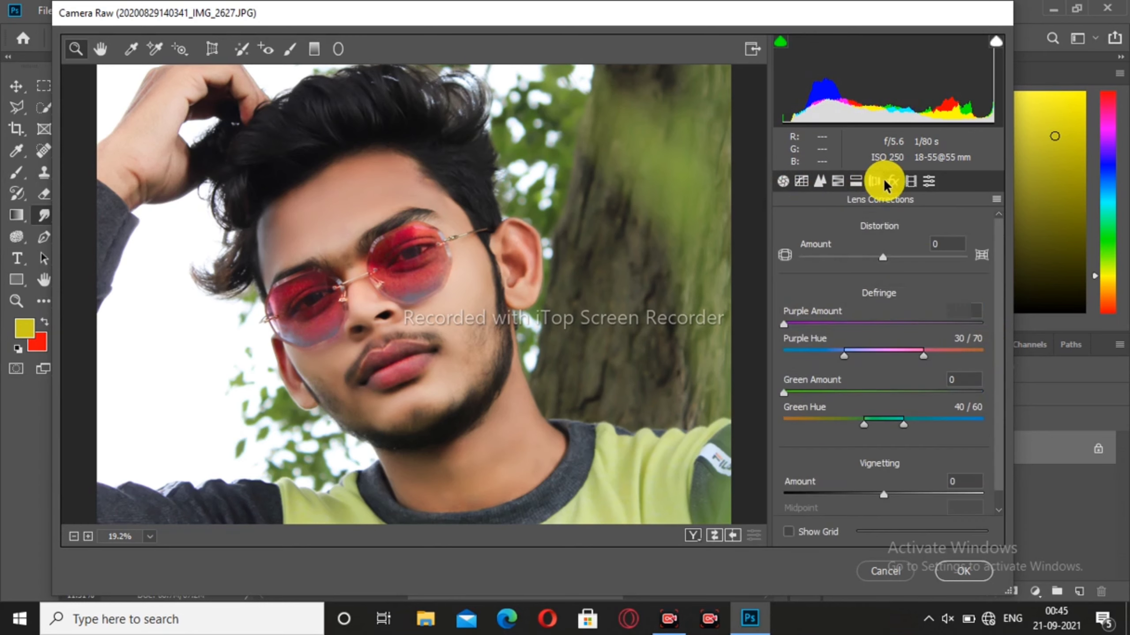
key(alt)
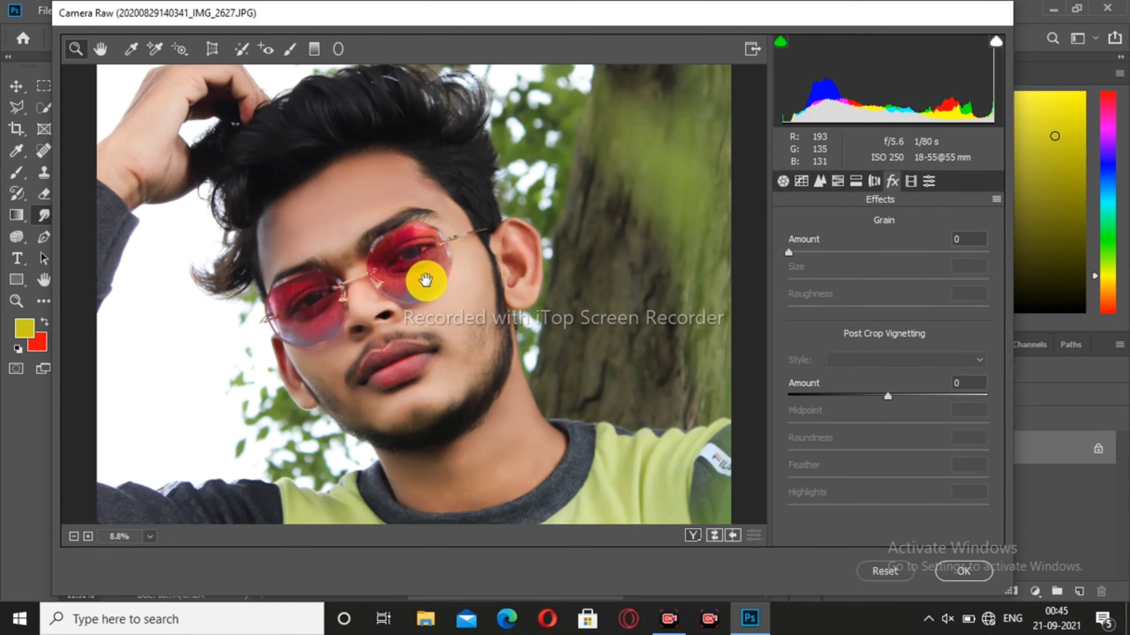
scroll(425, 280, down, 3)
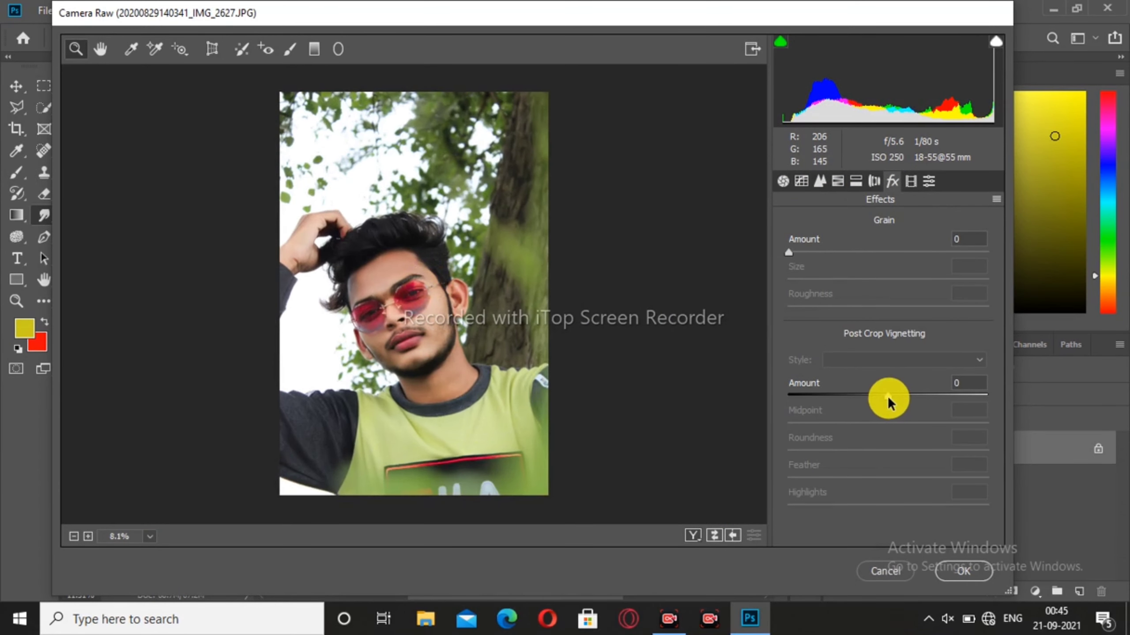
drag(888, 403, 836, 405)
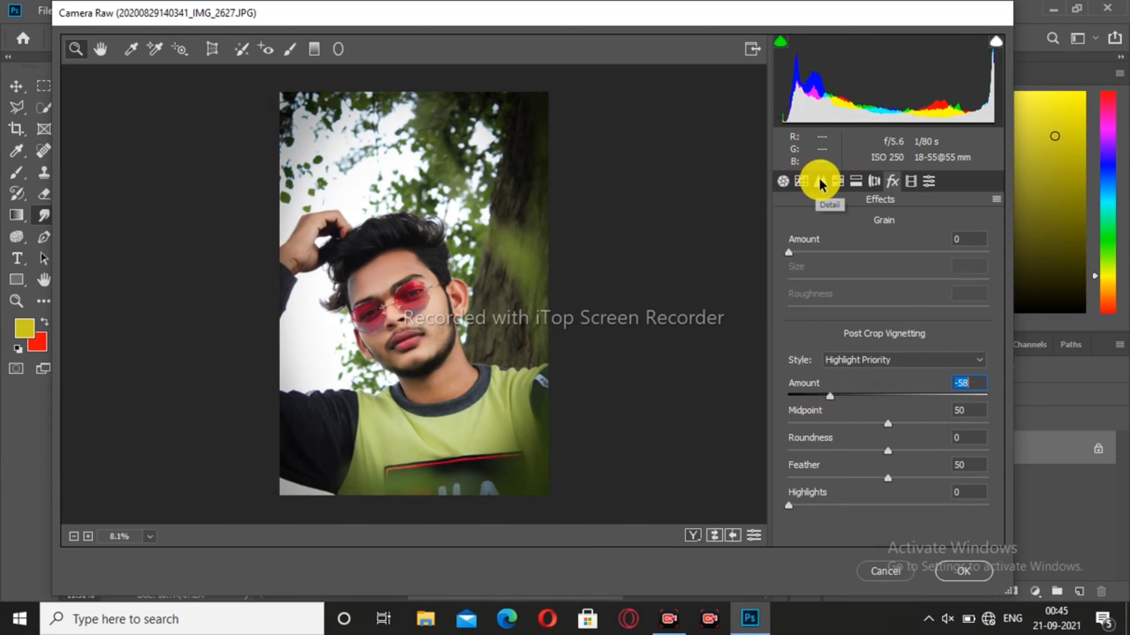
Set the white balance temperature to -1 and apply the Camera Raw adjustments to the photo.
click(820, 181)
click(783, 180)
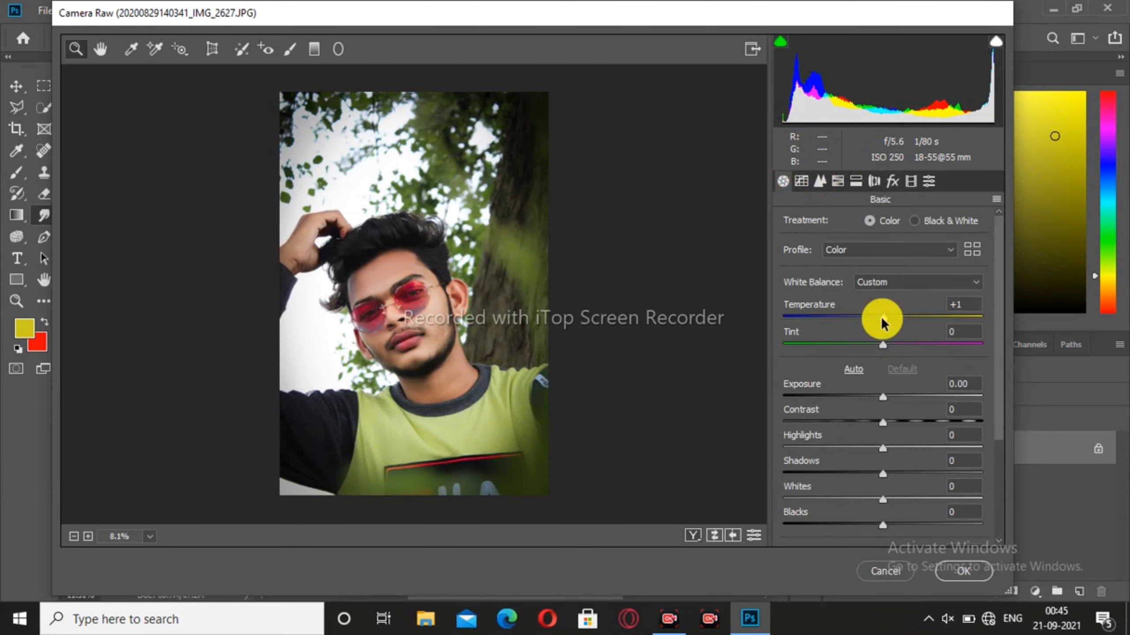
click(882, 318)
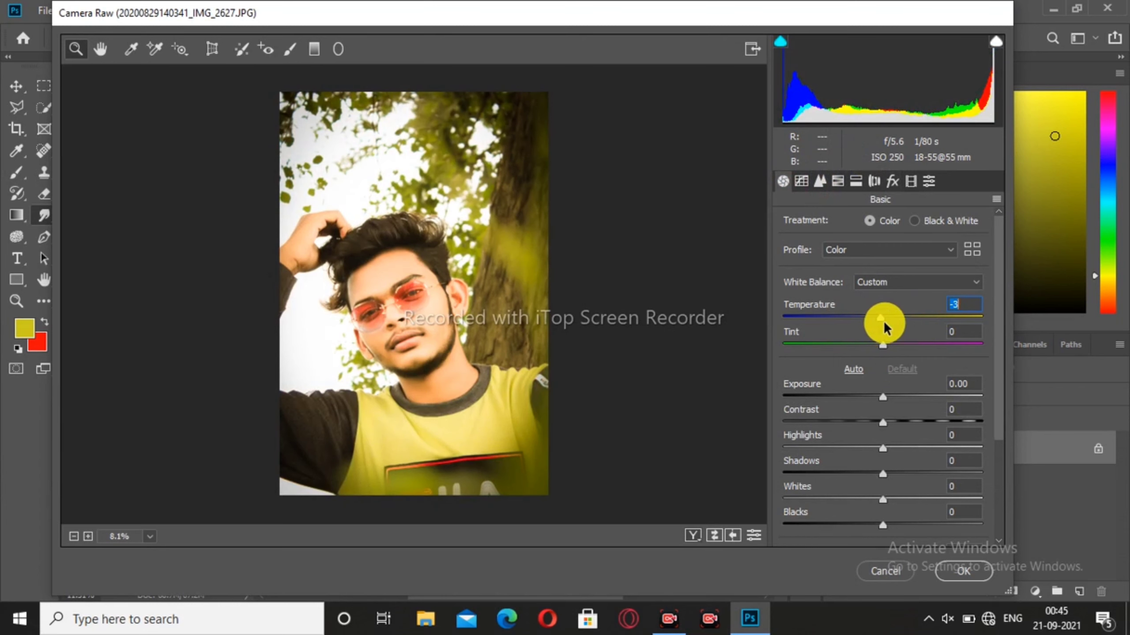
click(881, 318)
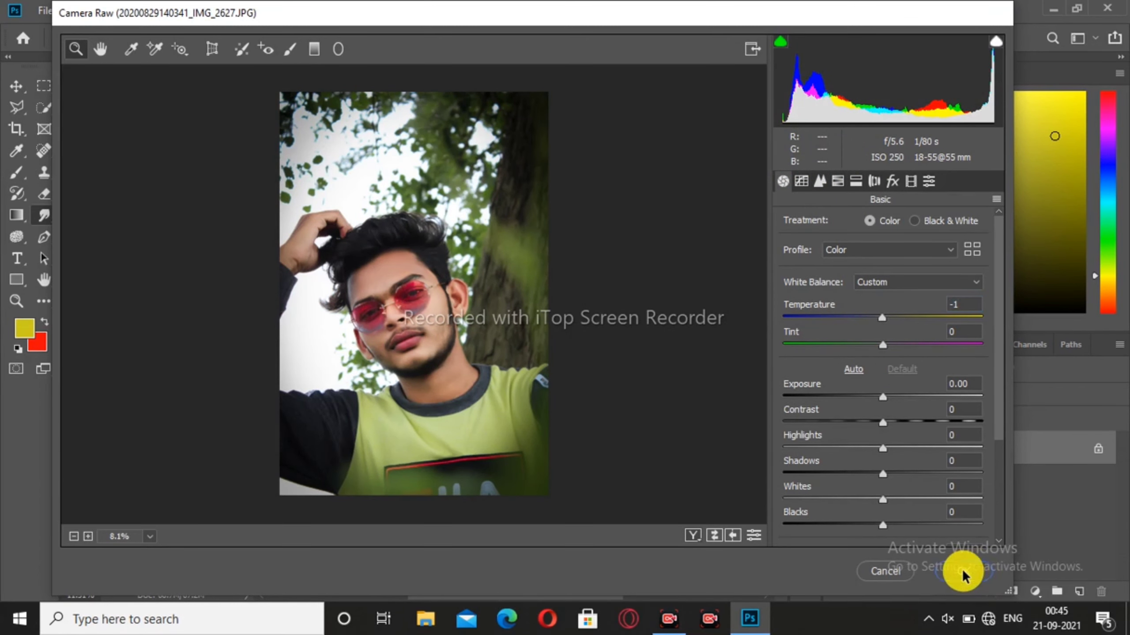
click(962, 573)
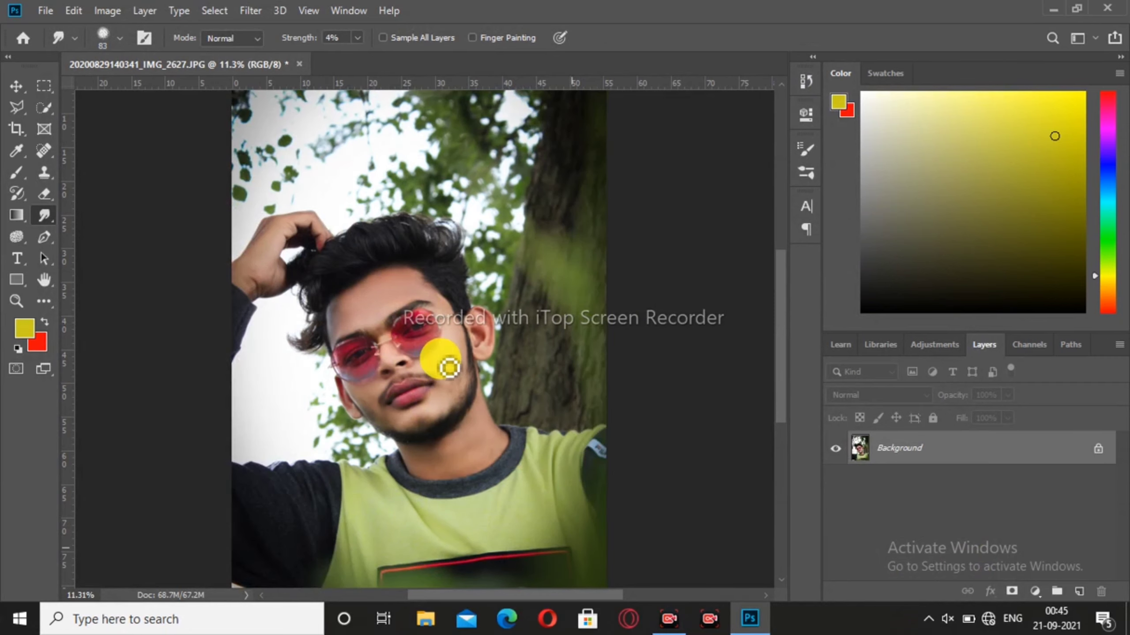
scroll(443, 363, down, 1)
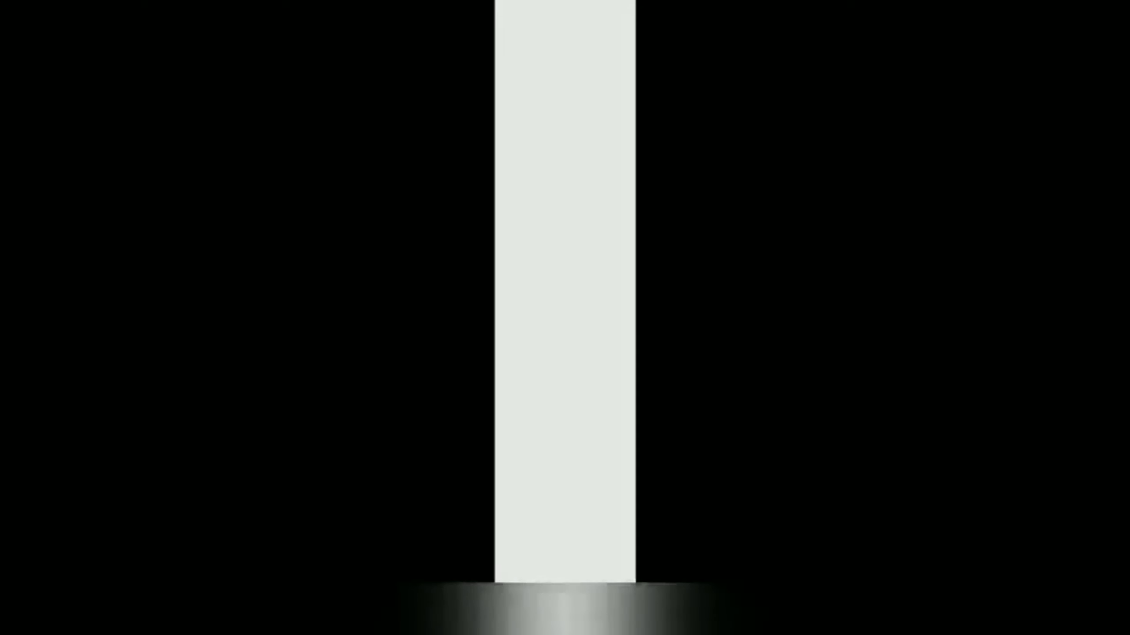